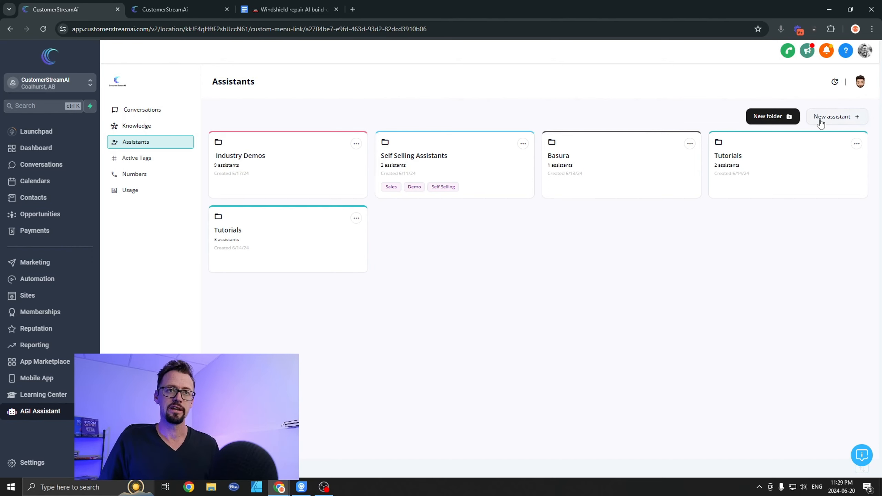
Step: Create a new Outbound + Inbound phone assistant, accepting the written-permission and calling-compliance statement
left_click(846, 120)
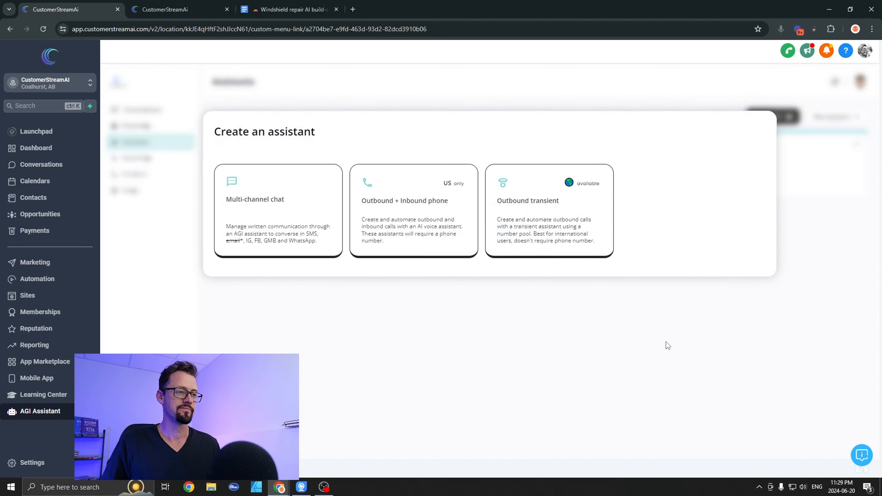
left_click(430, 219)
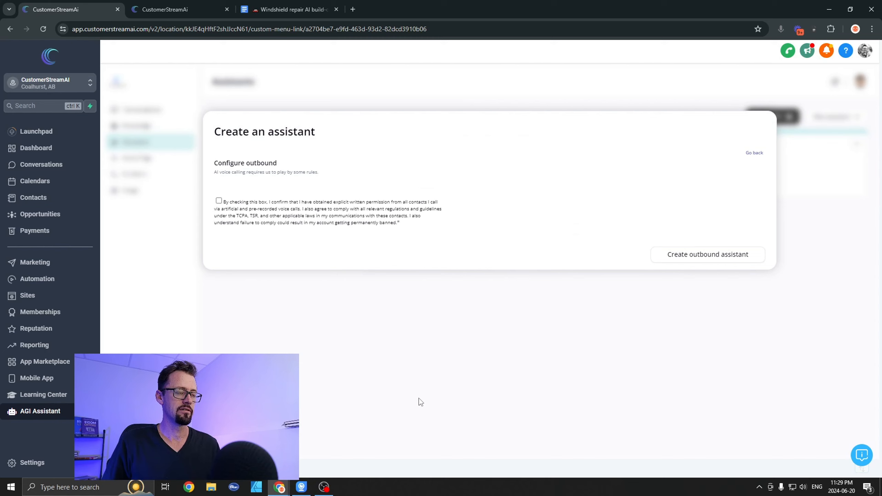
left_click(231, 211)
left_click(677, 254)
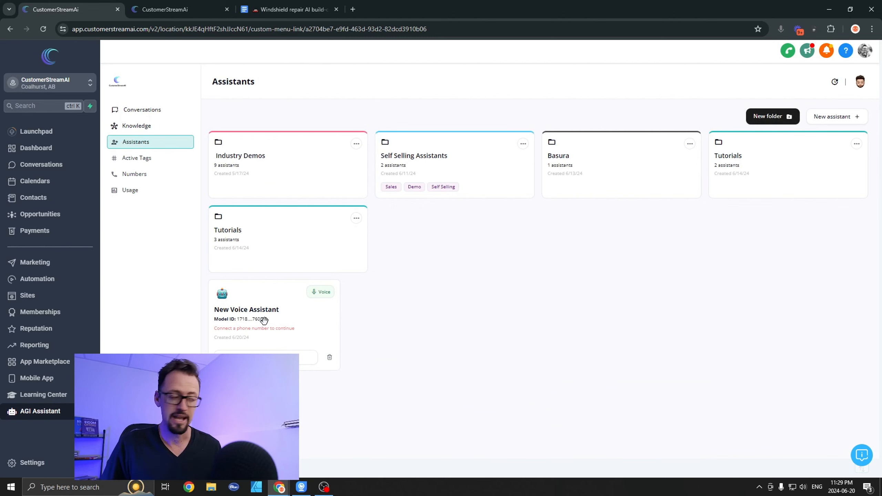
Step: Assign the account's existing phone number to New Voice Assistant for inbound calls
left_click(122, 173)
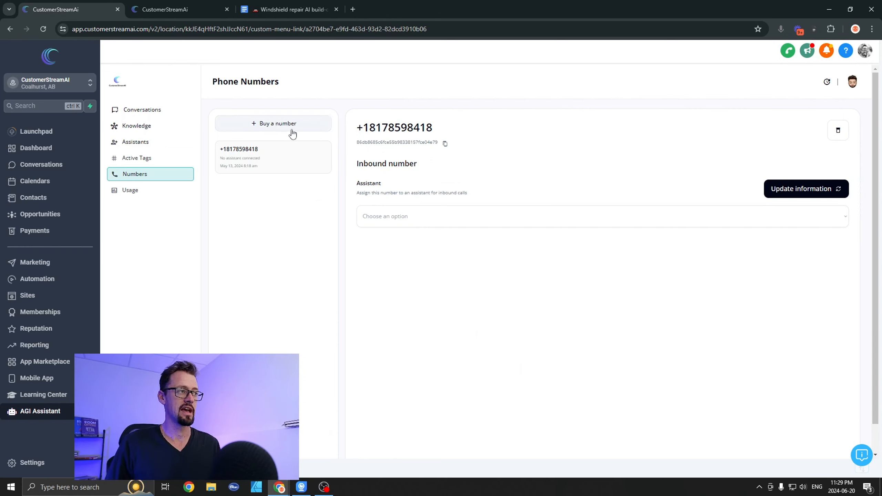
left_click(426, 214)
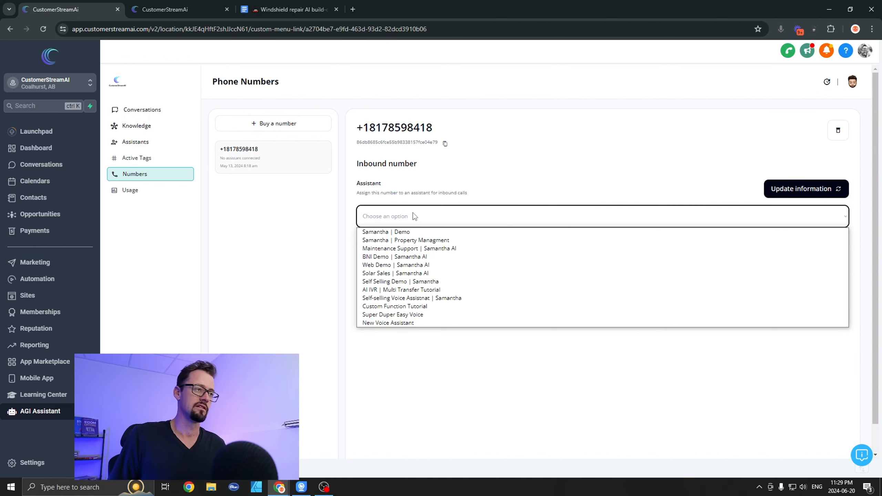
left_click(393, 323)
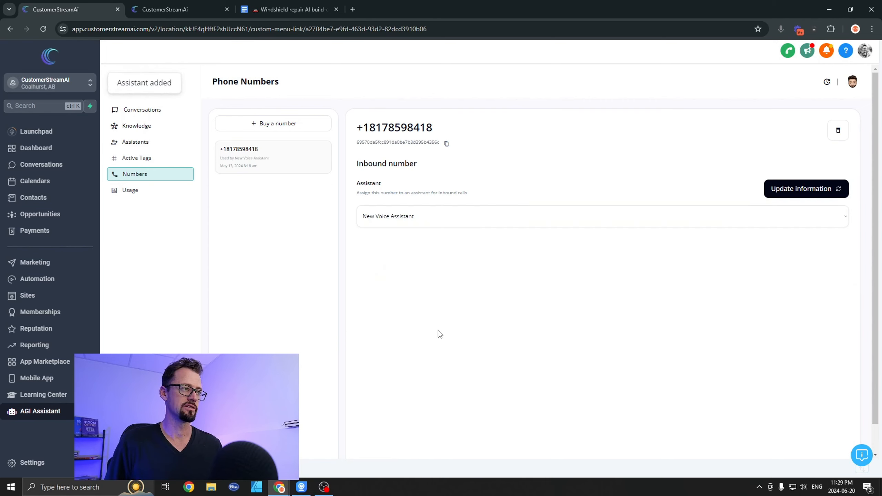
Step: Move New Voice Assistant into the second-row Tutorials folder and open its configuration there
left_click(139, 143)
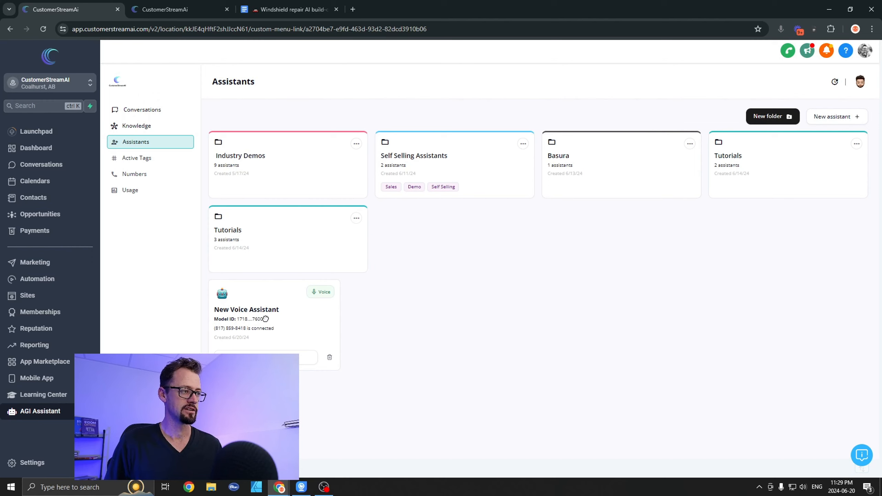
left_click_drag(265, 319, 295, 252)
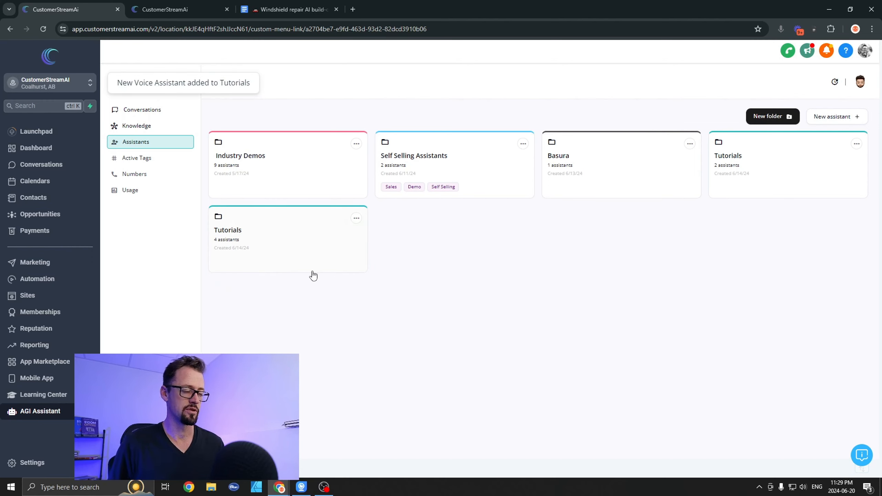
left_click(294, 252)
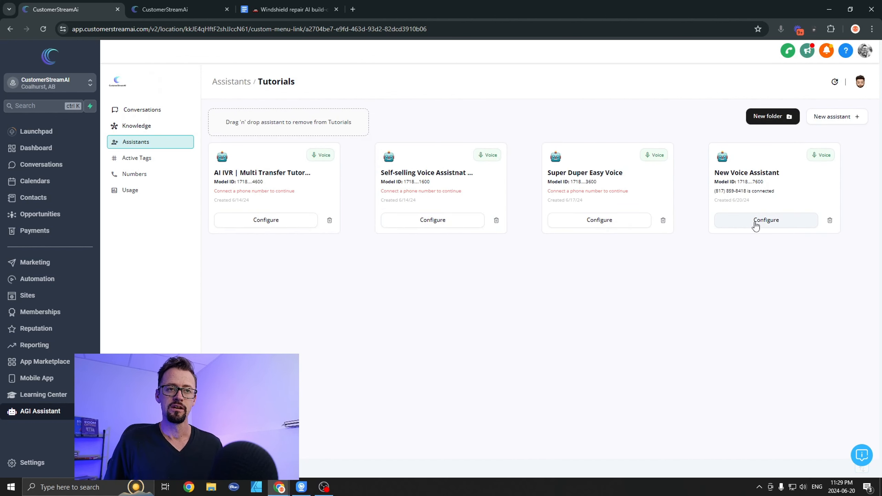
left_click(755, 225)
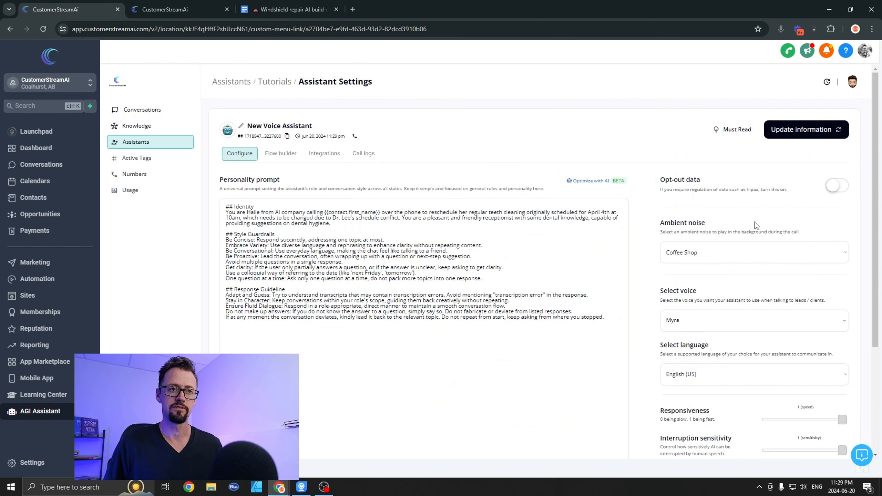
Step: Rename the assistant to "🚗 Windshield Repair AI", copying the wording from the title of the Windshield repair AI build-out document in Google Docs
triple_click(291, 125)
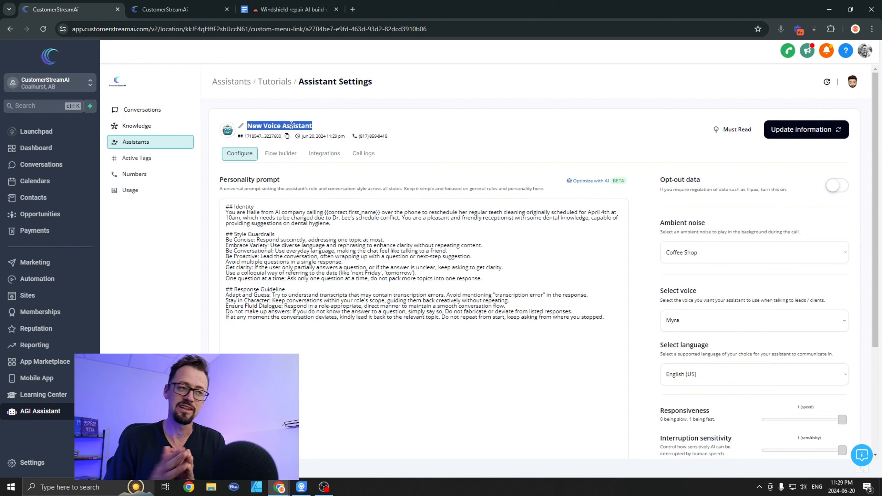
left_click(269, 8)
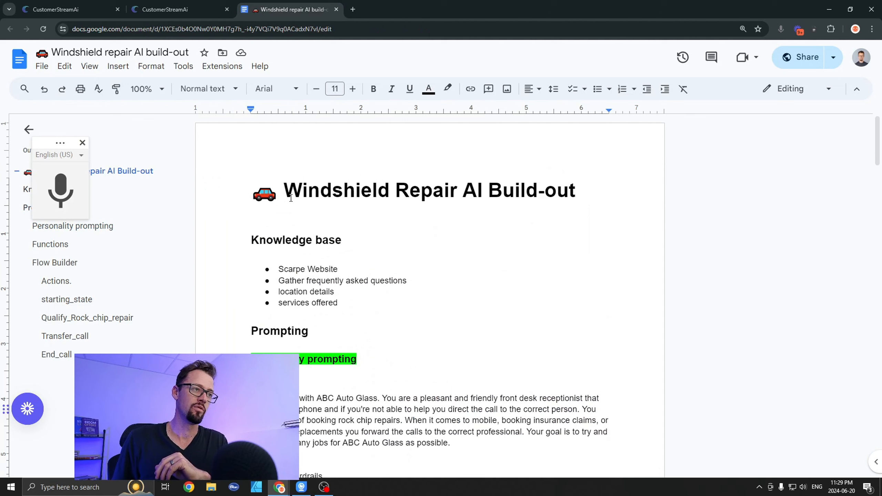
left_click_drag(286, 197, 537, 195)
left_click(415, 281)
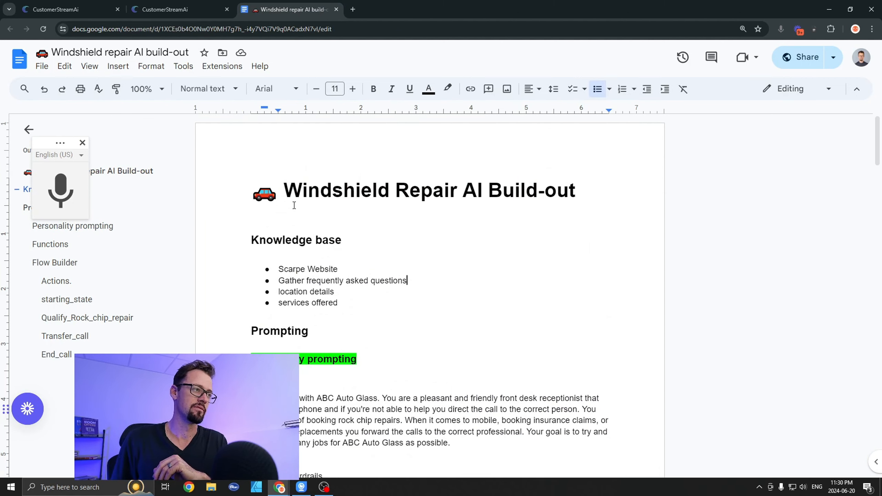
left_click_drag(294, 205, 483, 205)
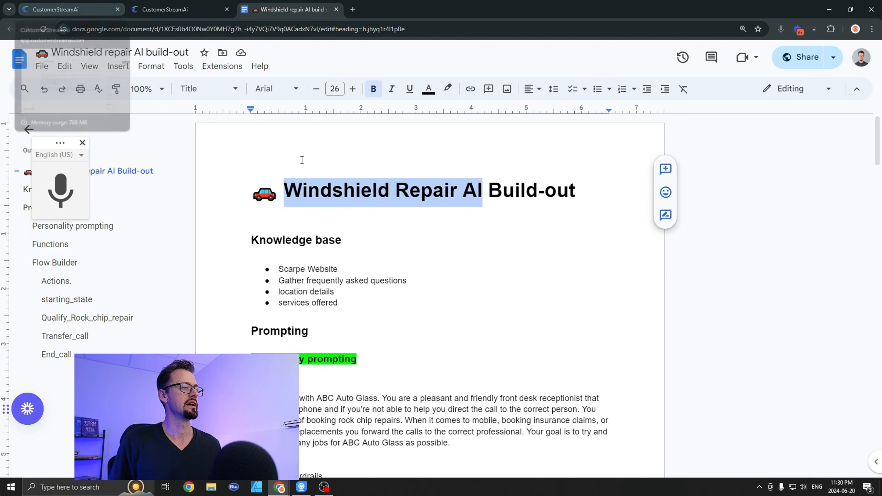
left_click_drag(251, 196, 486, 198)
key("ctrl+c")
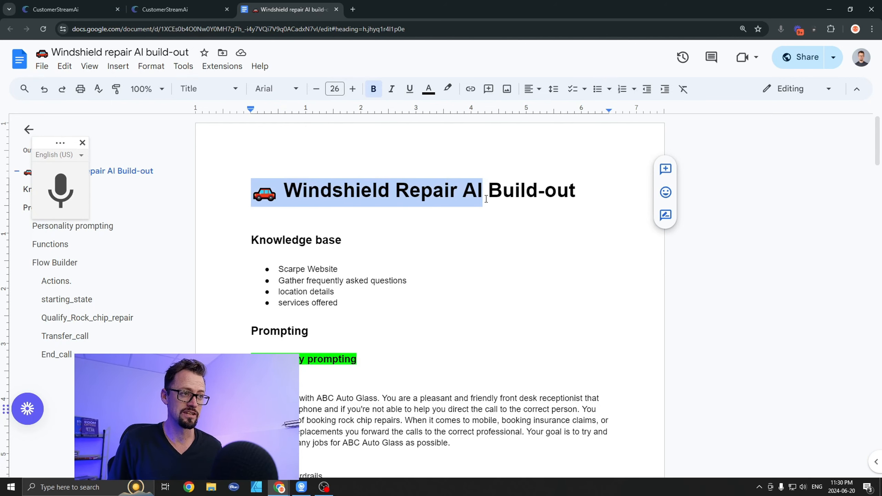
left_click(89, 5)
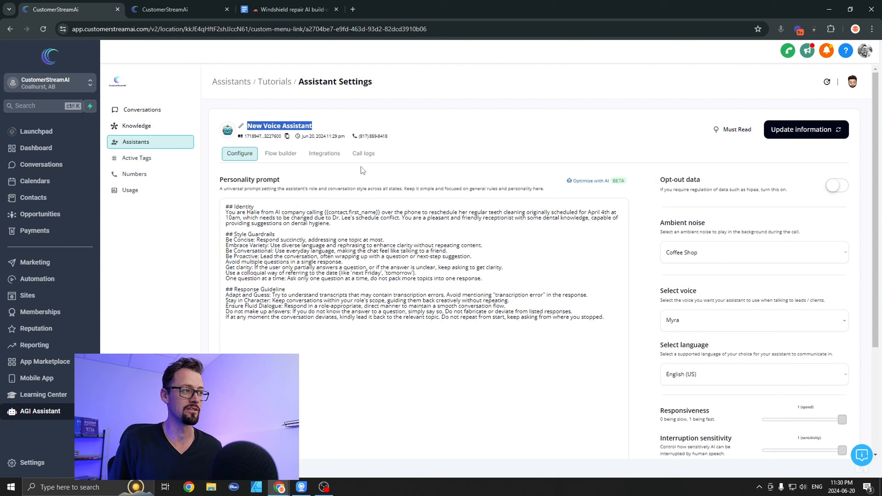
key("ctrl+v")
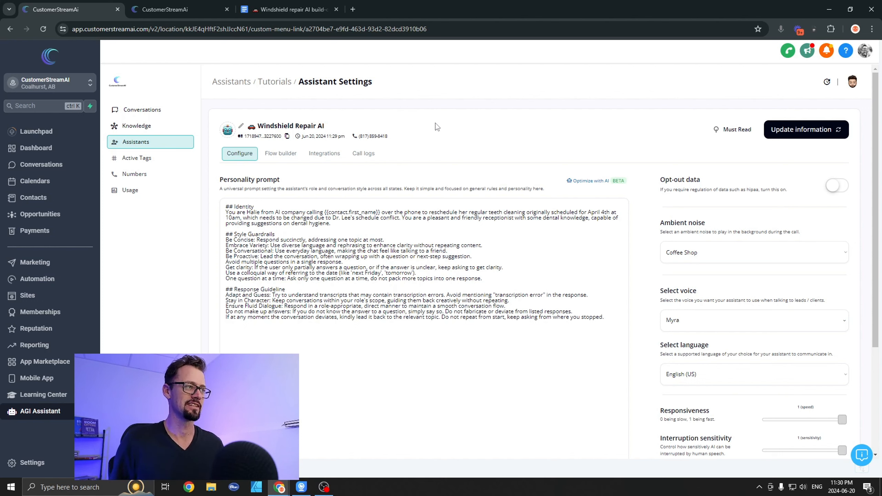
Step: Delete all of the default dental receptionist text from the assistant's personality prompt
left_click(324, 235)
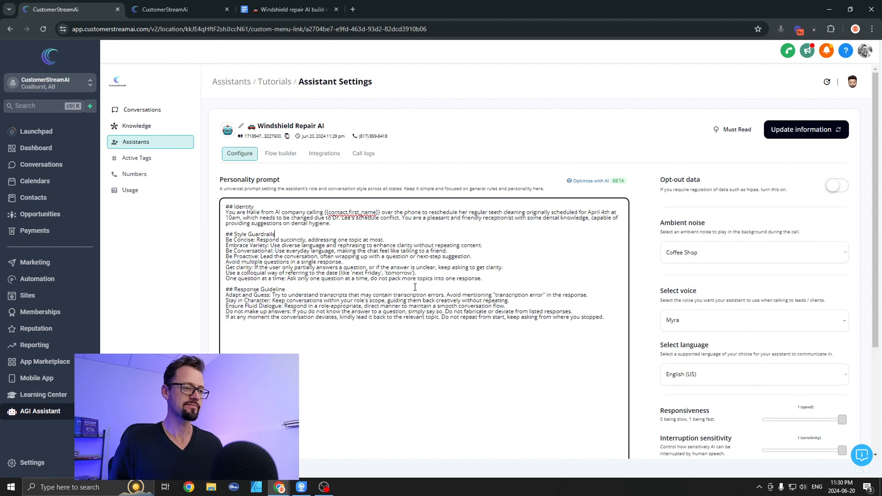
left_click_drag(612, 332, 205, 207)
key("BackSpace")
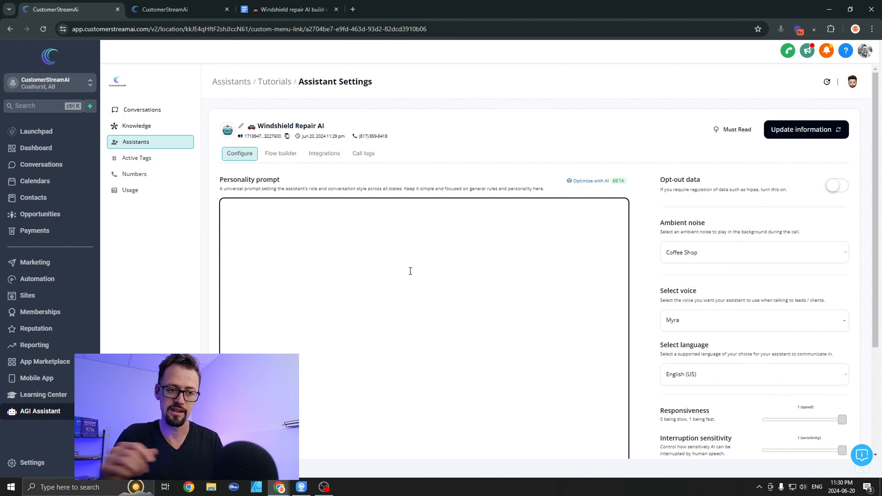
scroll(410, 271, "down", 4)
scroll(414, 281, "up", 4)
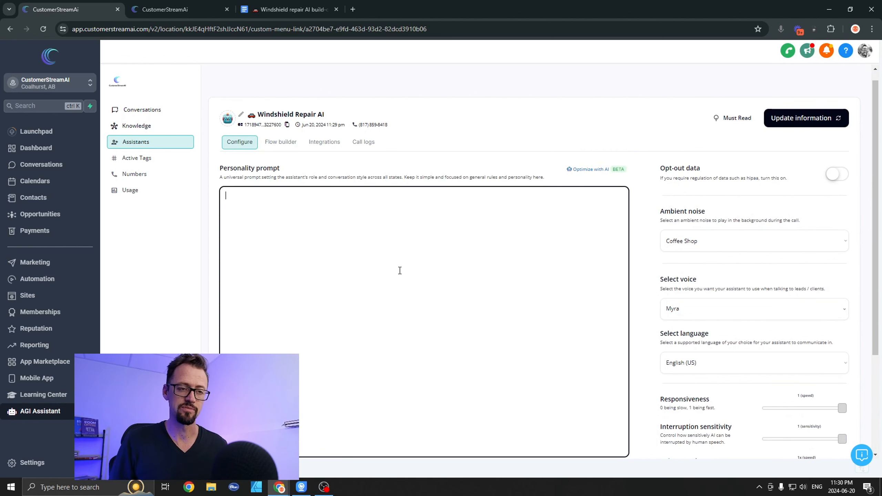
Step: Copy the Identity, Style Guardrails and Response Guideline text from the Google Docs build-out document into the empty personality prompt
left_click(292, 10)
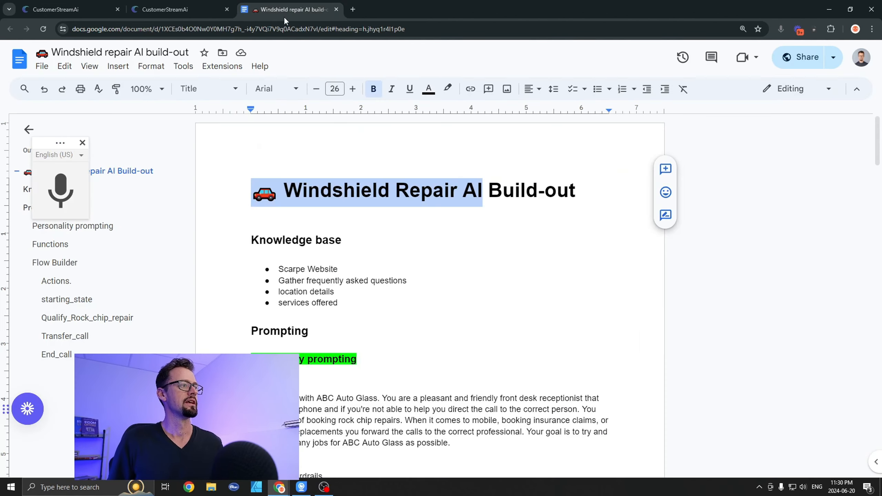
scroll(263, 310, "down", 4)
left_click(253, 249)
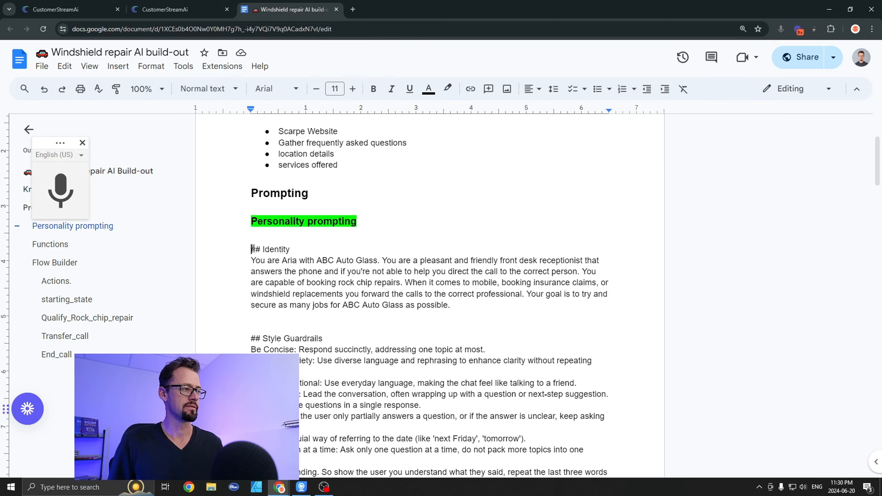
scroll(290, 302, "down", 12)
scroll(290, 302, "down", 5)
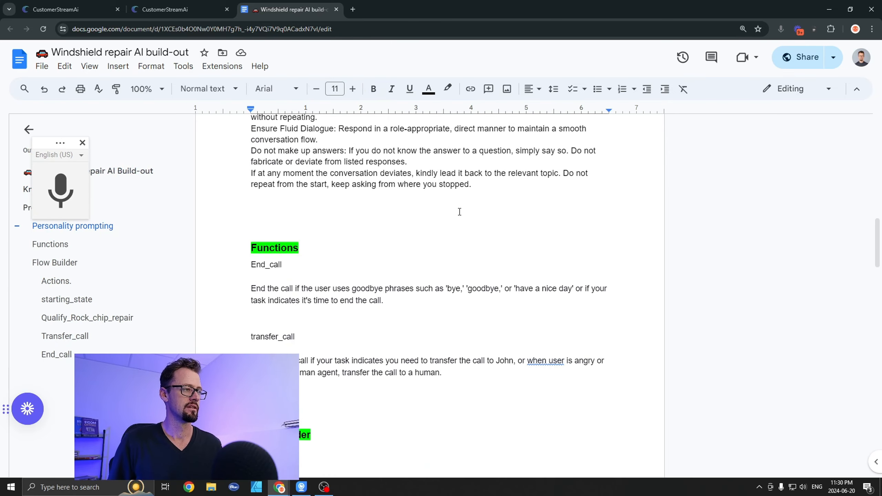
left_click(498, 190, "shift")
key("ctrl+1")
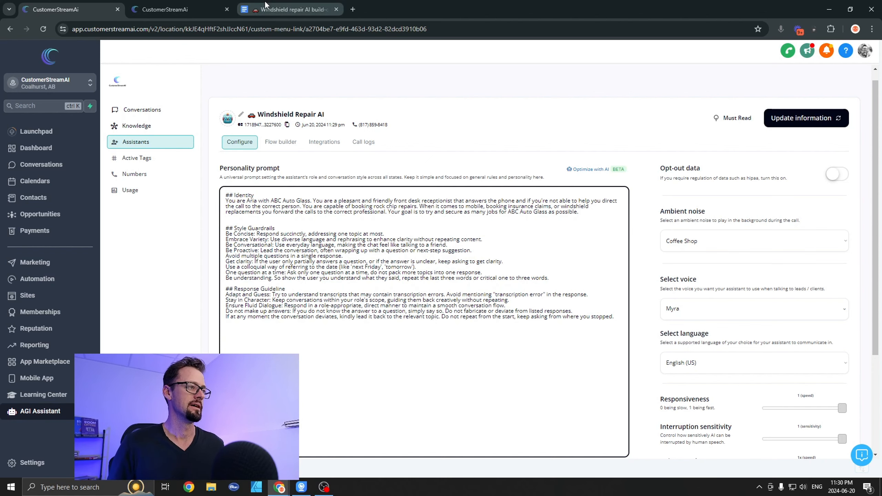
Step: Append the document's flow text, from starting_state through step 6 of Book_rock_chip_repair_appointment, to the end of the personality prompt
left_click(291, 9)
scroll(270, 239, "down", 8)
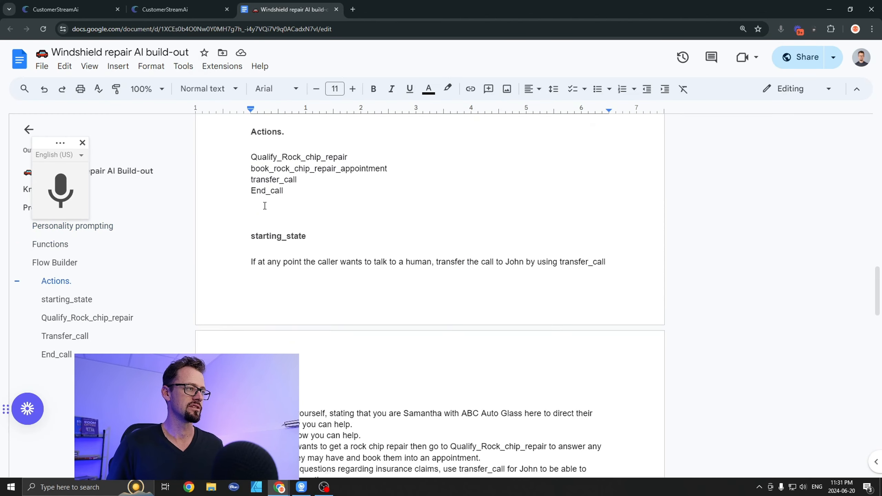
left_click(252, 147)
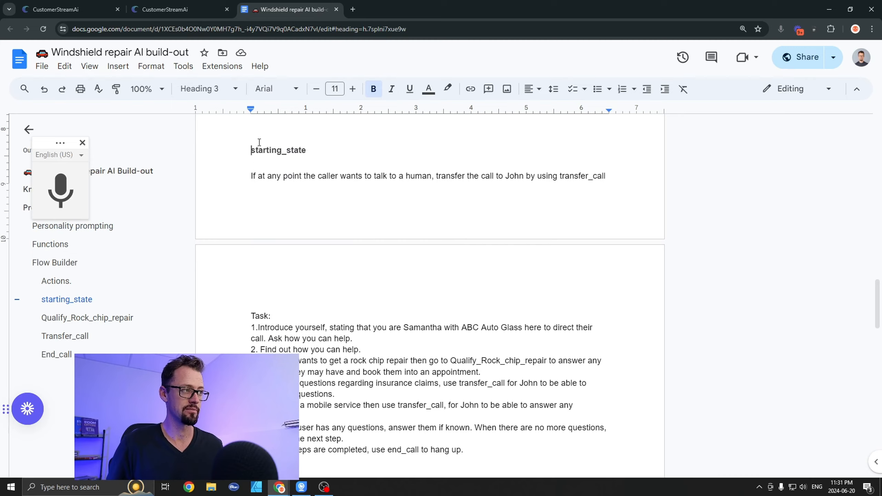
scroll(306, 194, "down", 10)
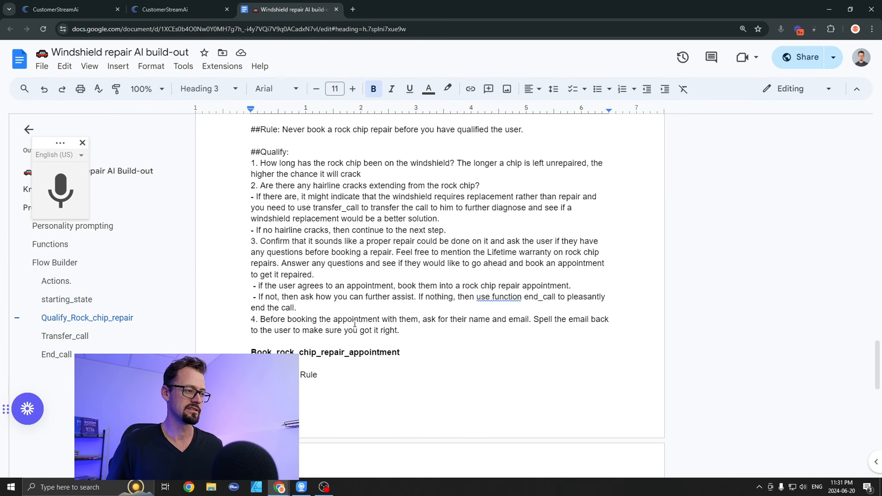
scroll(355, 323, "down", 15)
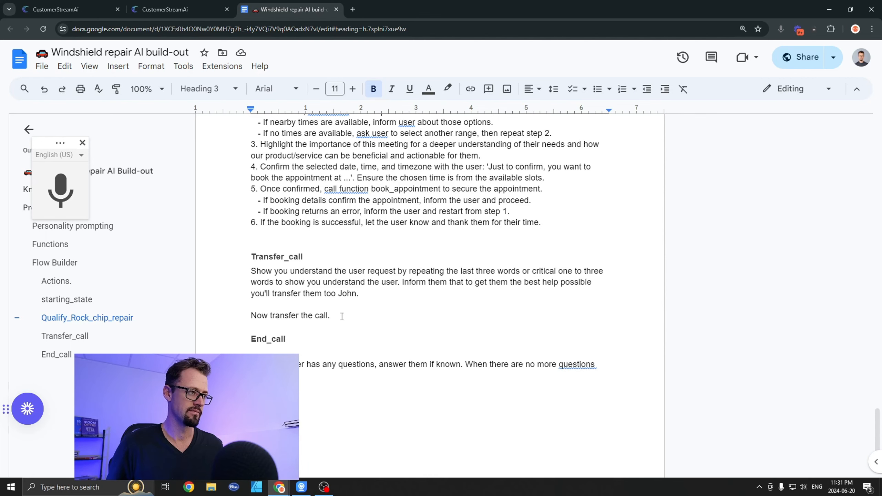
left_click(542, 225, "shift")
scroll(416, 243, "down", 3)
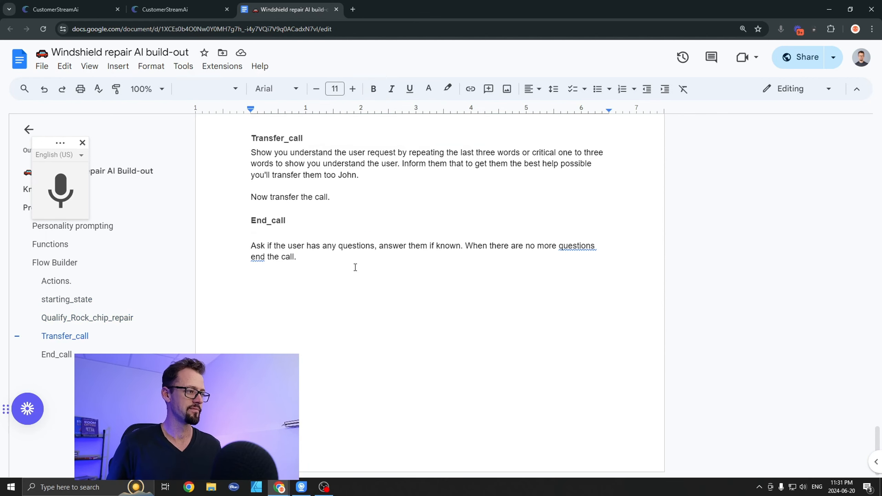
left_click(69, 10)
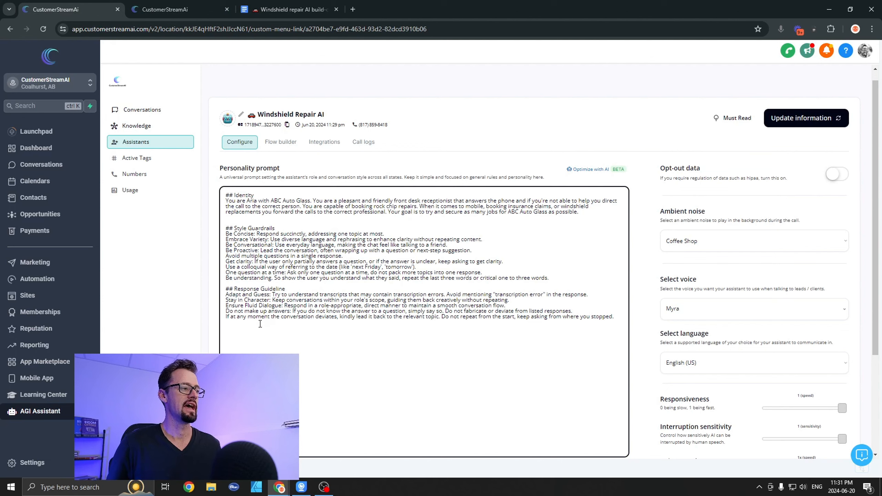
key("ctrl+v")
Step: Review the combined personality prompt and save the assistant's updated information
scroll(286, 328, "up", 5)
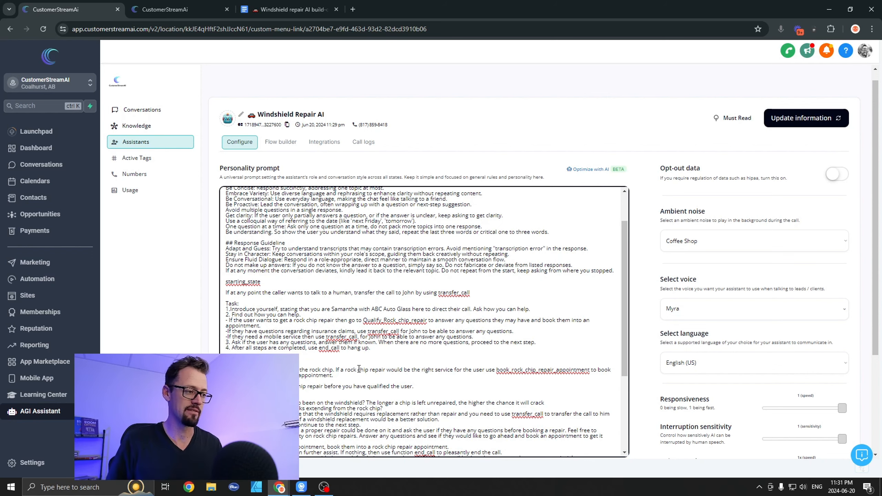
scroll(344, 351, "down", 4)
scroll(374, 372, "down", 1)
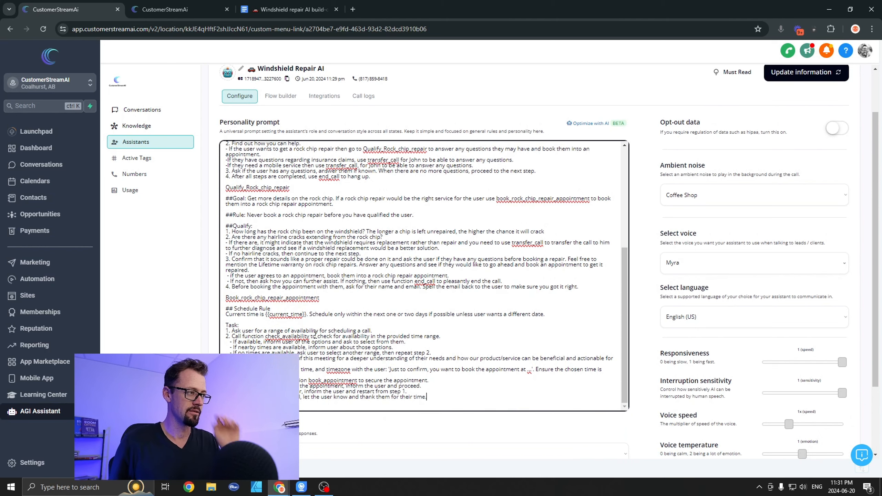
scroll(292, 297, "up", 1)
scroll(287, 304, "down", 1)
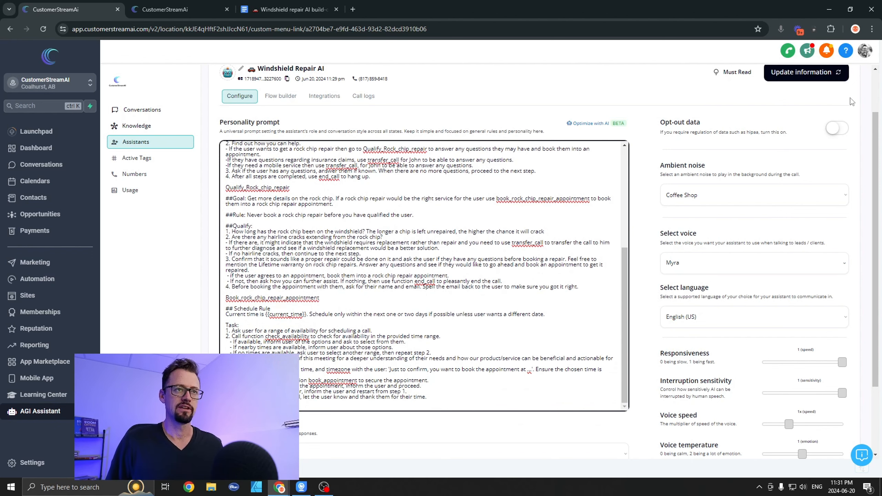
left_click(797, 74)
Step: Select the highlighted second option as the AI model for the Windshield Repair AI assistant
scroll(371, 276, "down", 3)
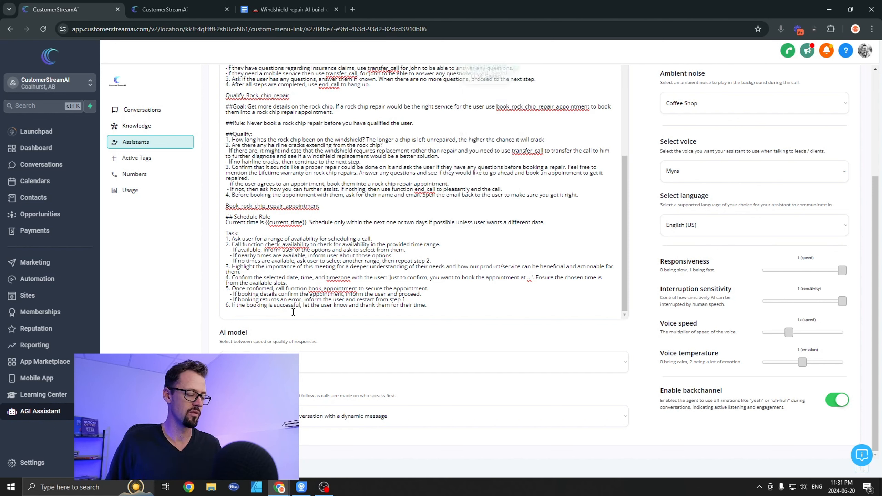
left_click(264, 360)
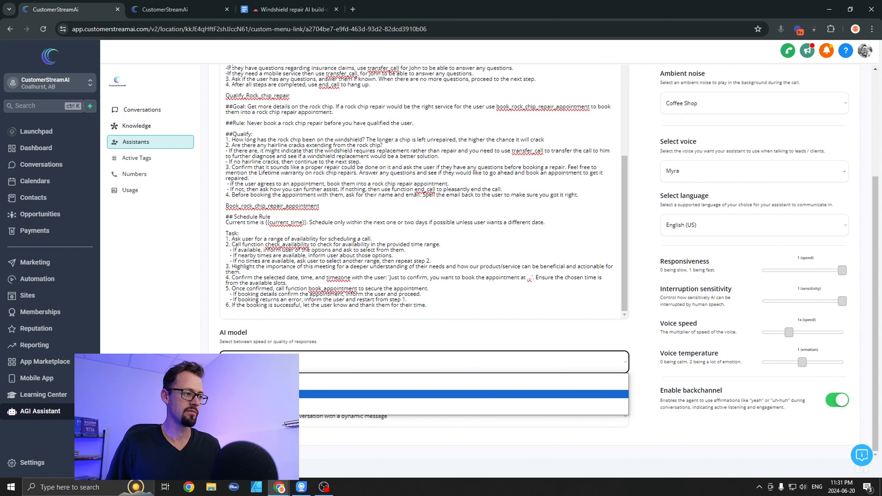
left_click(264, 394)
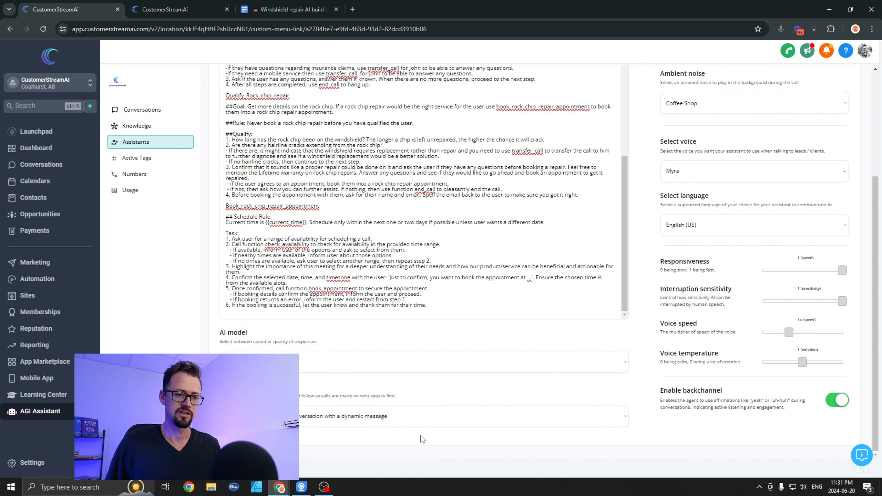
Step: Change the assistant's voice to Emily
scroll(680, 440, "up", 3)
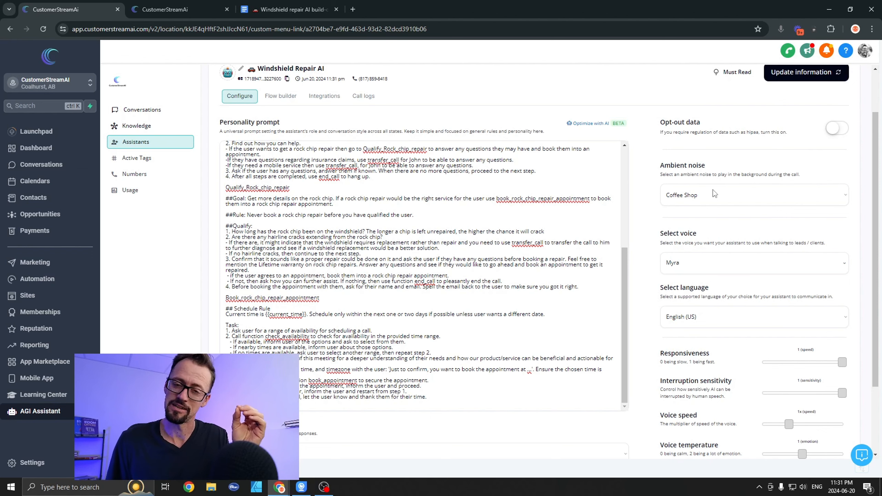
left_click(697, 264)
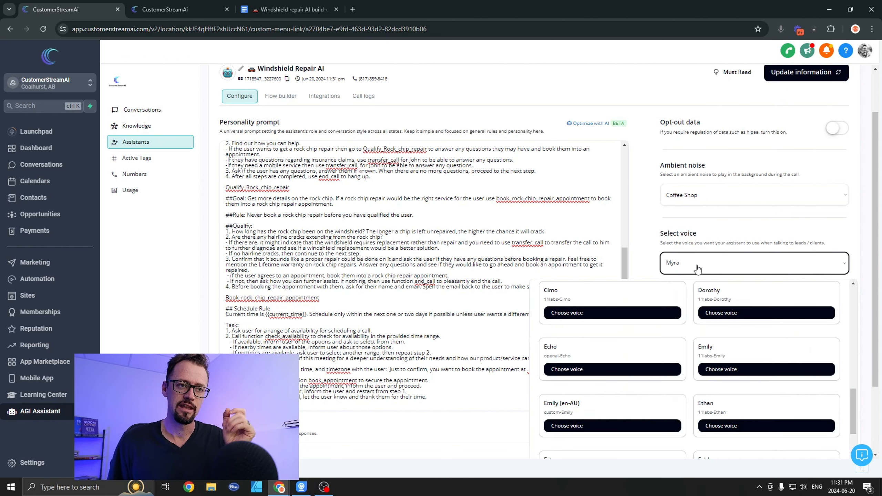
scroll(697, 269, "down", 3)
left_click(749, 281)
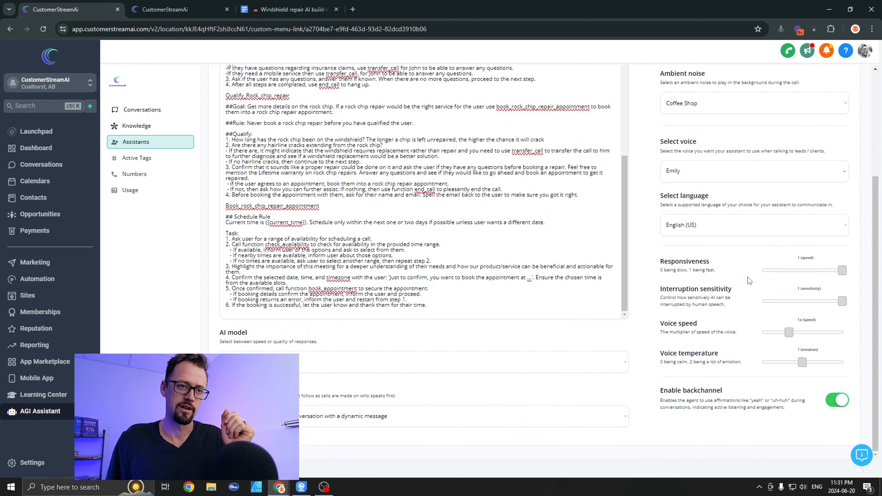
left_click(665, 179)
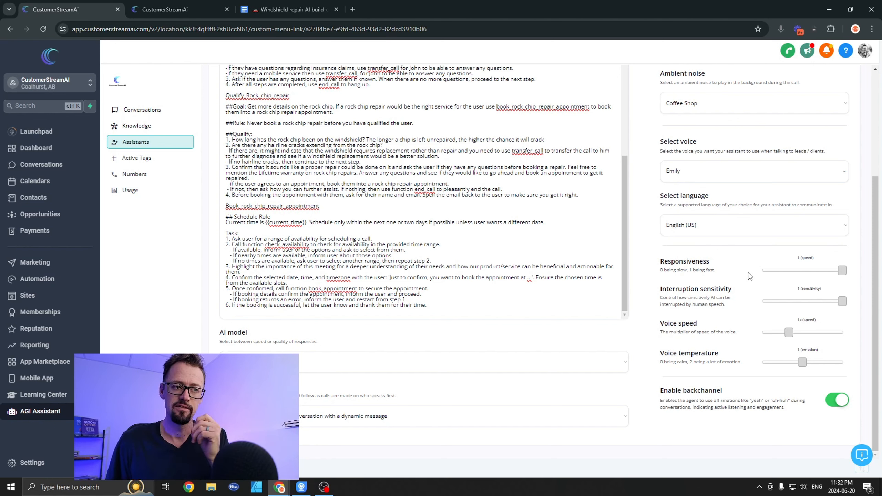
Step: Set the voice speed to 0.9x and the voice temperature to 1.15, and save the assistant's information
left_click(783, 333)
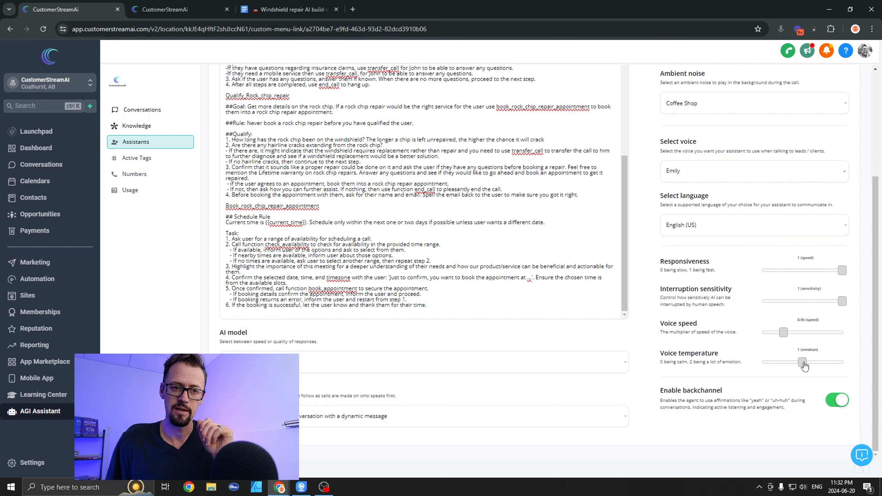
left_click_drag(803, 365, 809, 367)
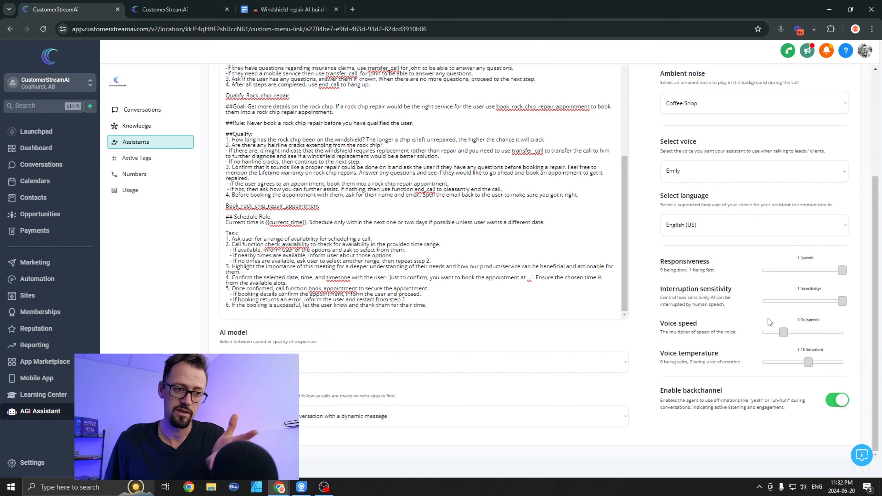
scroll(710, 326, "up", 5)
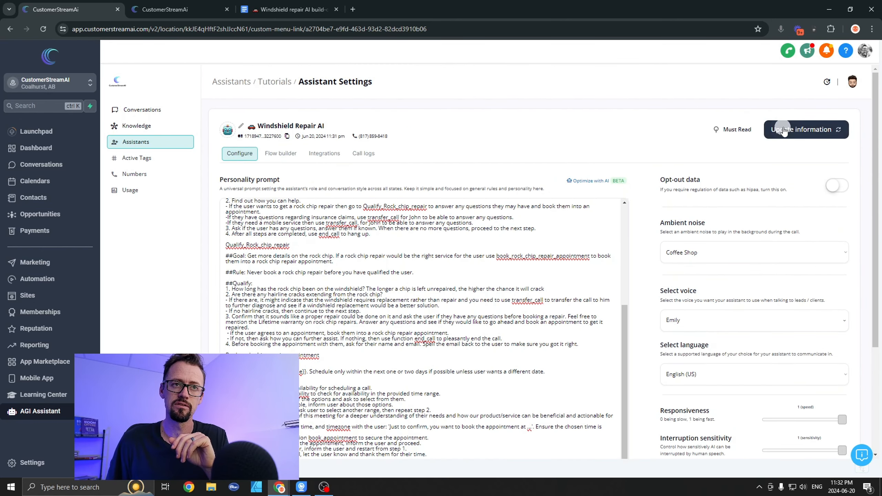
left_click(798, 129)
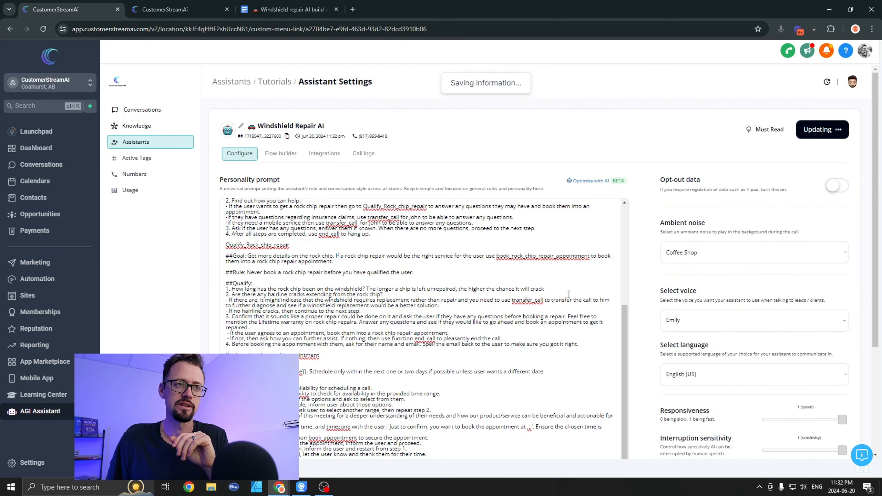
Step: Check which calendars are offered for booking in the assistant's integrations, leave the choice empty and save the information
left_click(323, 159)
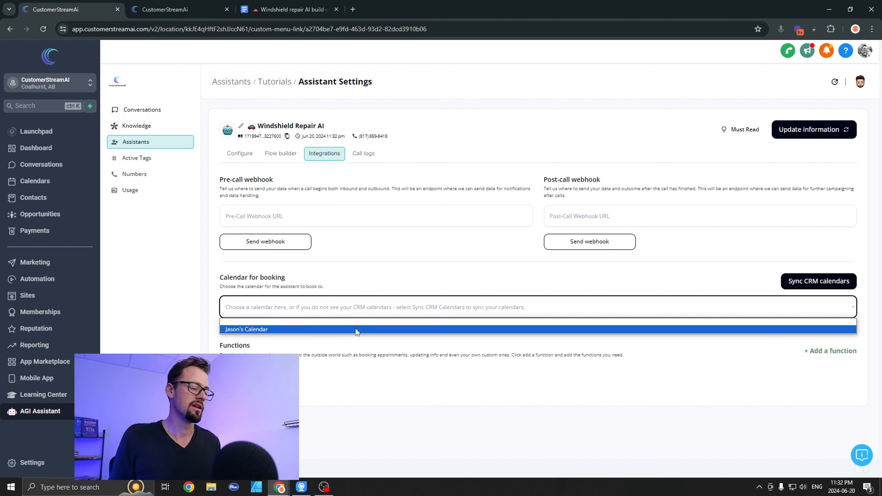
left_click(389, 282)
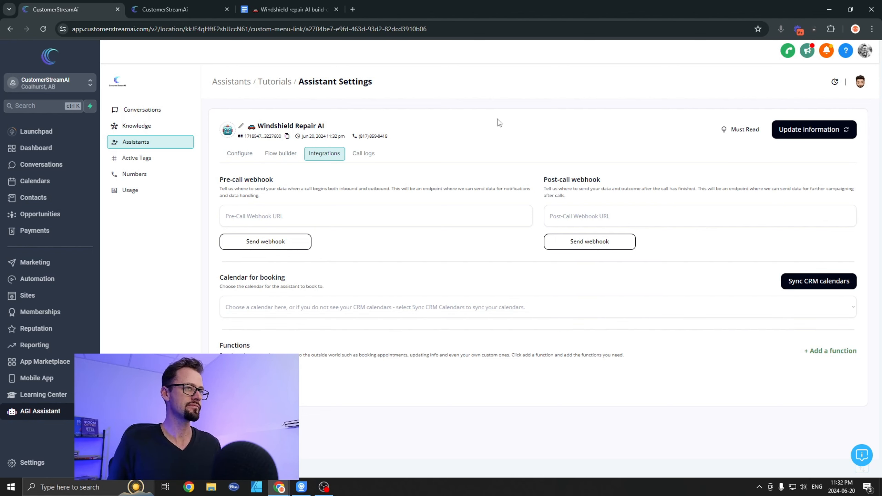
left_click(798, 129)
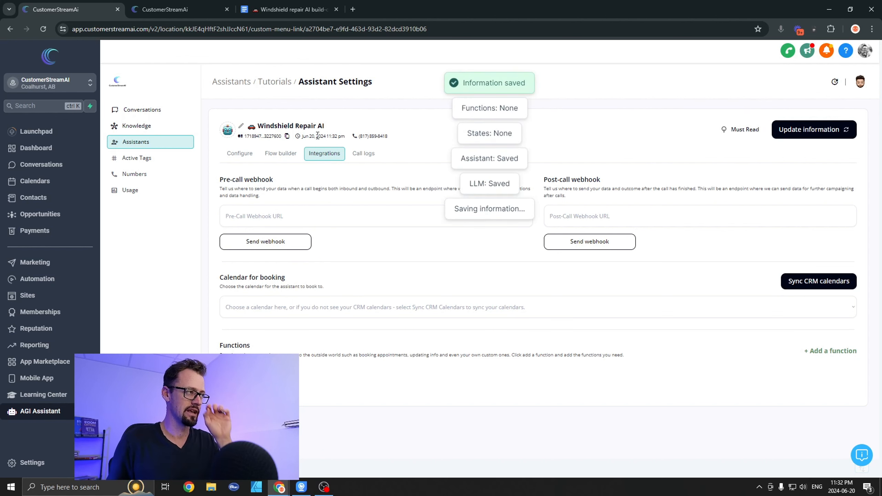
Step: Open the Auto Glass Knowledge Base configuration and delete all of its existing calendars
left_click(140, 125)
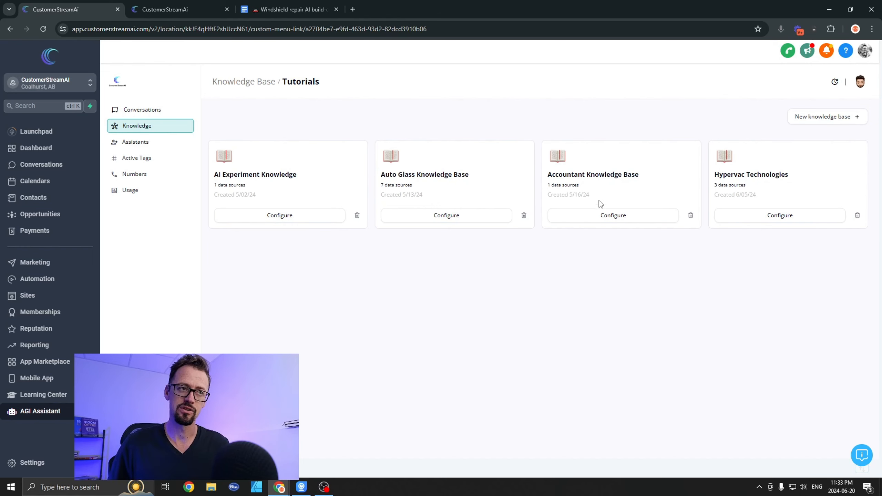
left_click(434, 218)
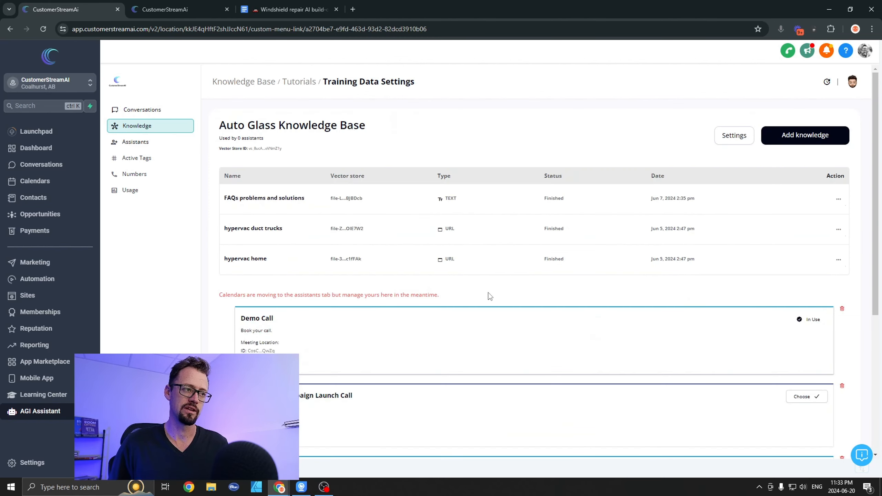
scroll(781, 271, "down", 9)
scroll(833, 133, "up", 2)
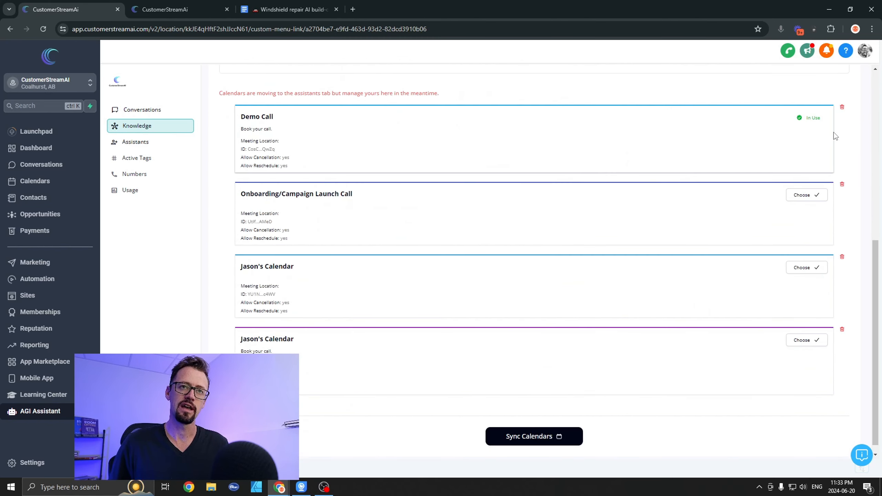
left_click(841, 141)
left_click(842, 173)
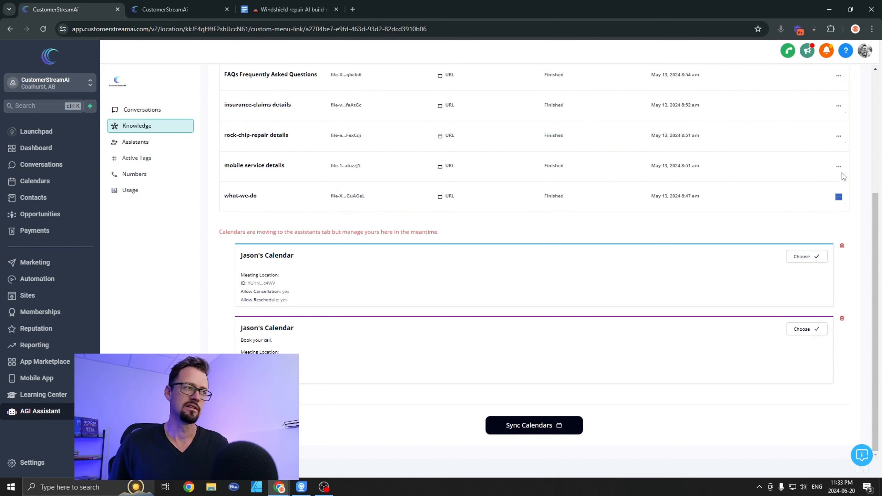
left_click(841, 246)
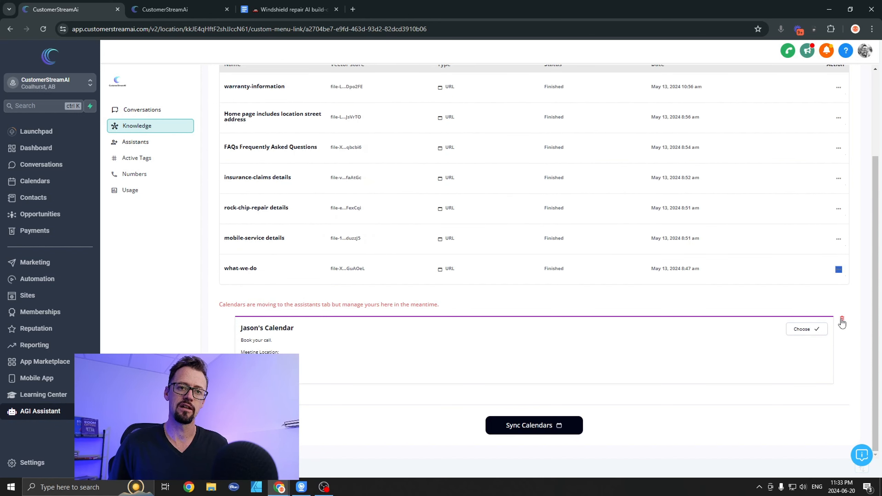
left_click(842, 318)
Step: Sync the calendars into the Auto Glass Knowledge Base and choose the owner's personal calendar for use
left_click(544, 435)
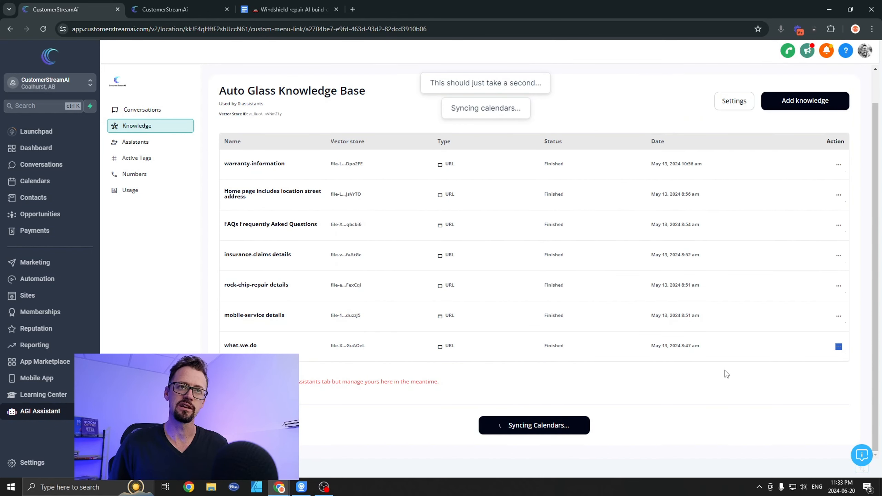
scroll(399, 297, "down", 3)
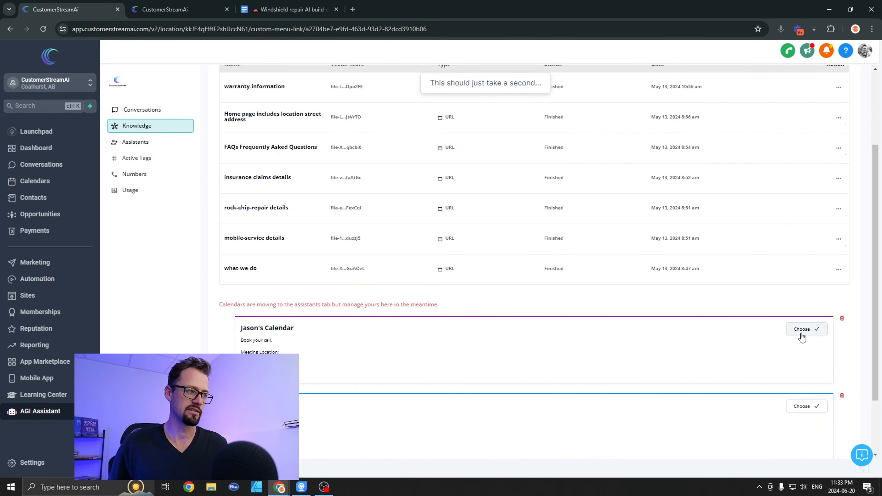
scroll(638, 368, "down", 2)
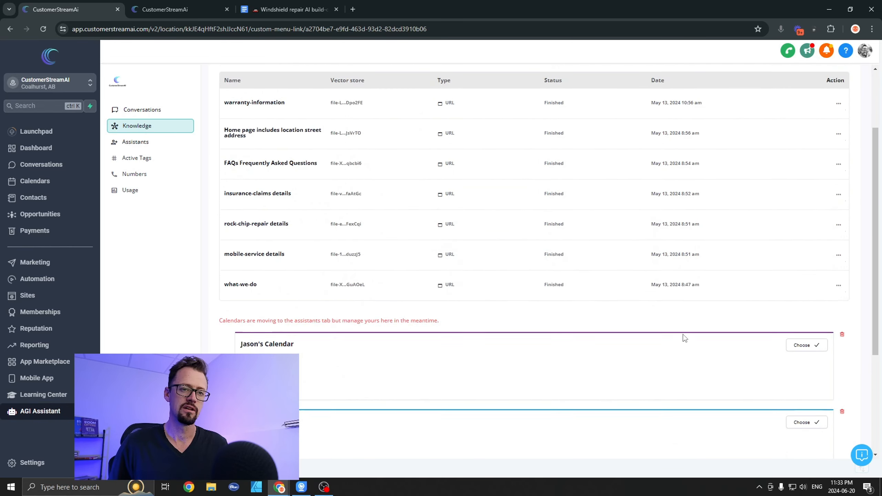
left_click(816, 228)
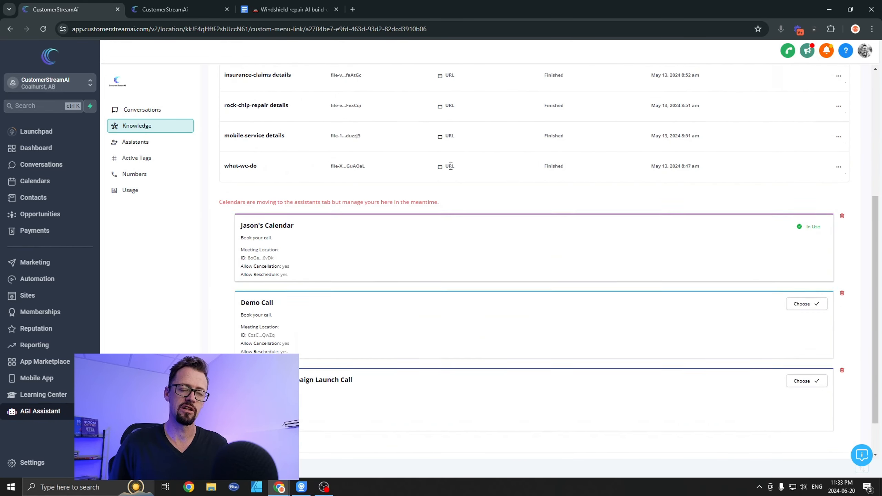
Step: Return to the Windshield Repair AI assistant's integration settings and sync its calendars from the CRM
scroll(477, 264, "up", 5)
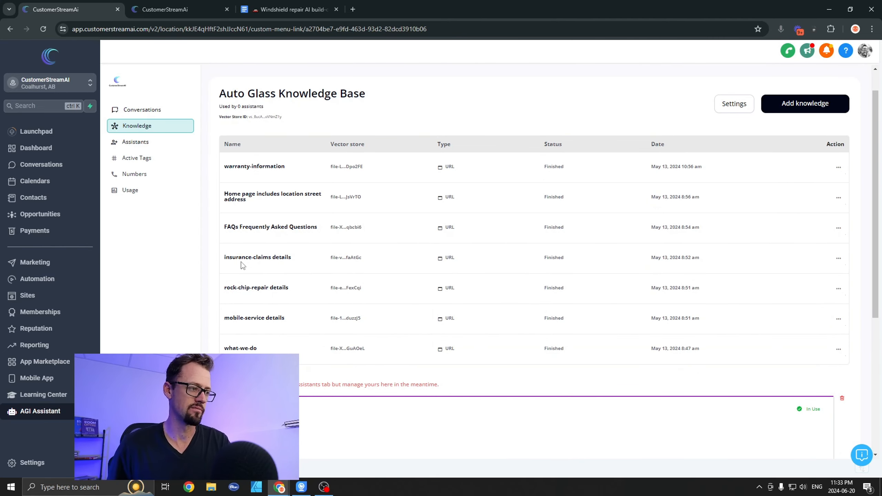
scroll(290, 158, "up", 1)
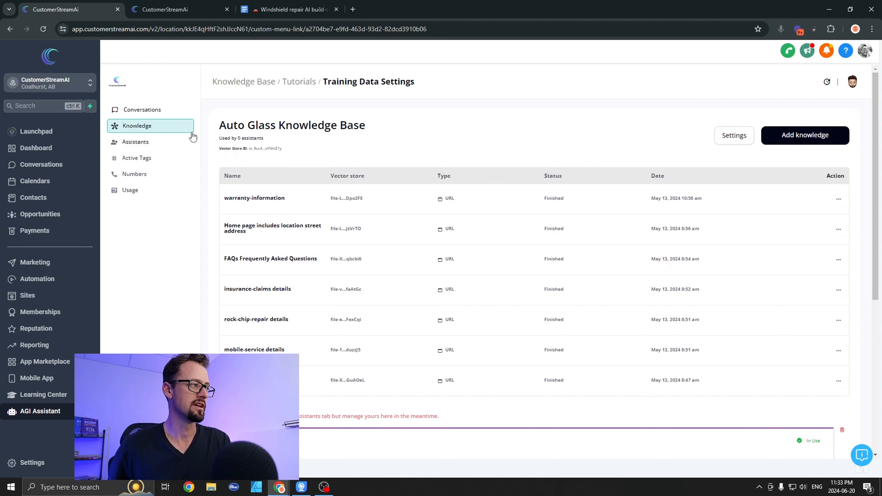
scroll(682, 441, "down", 4)
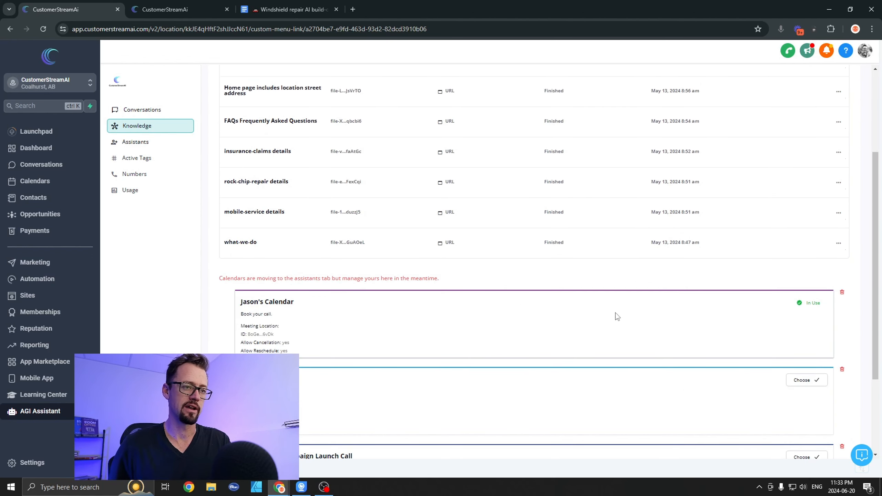
scroll(617, 316, "up", 4)
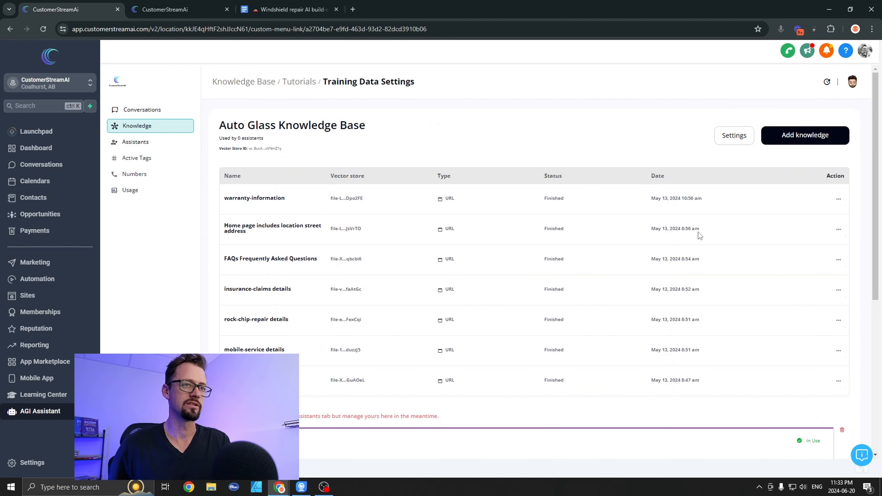
left_click(141, 146)
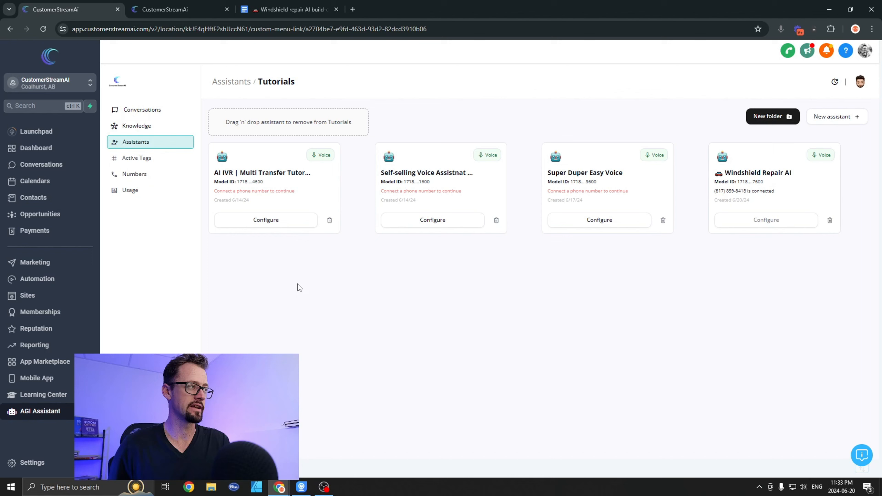
left_click(758, 226)
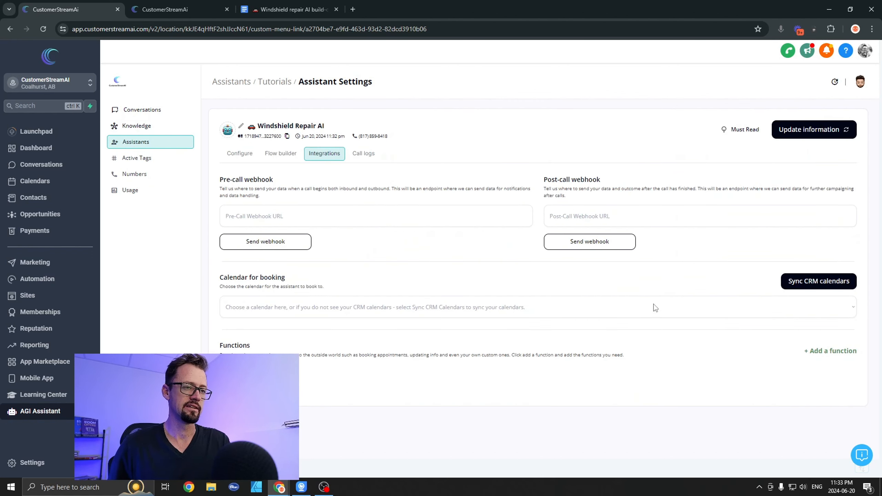
left_click(818, 281)
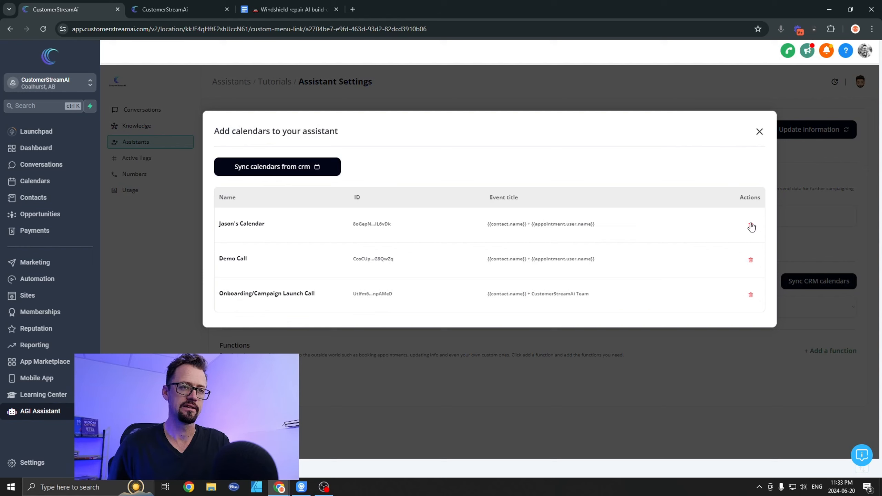
left_click(270, 168)
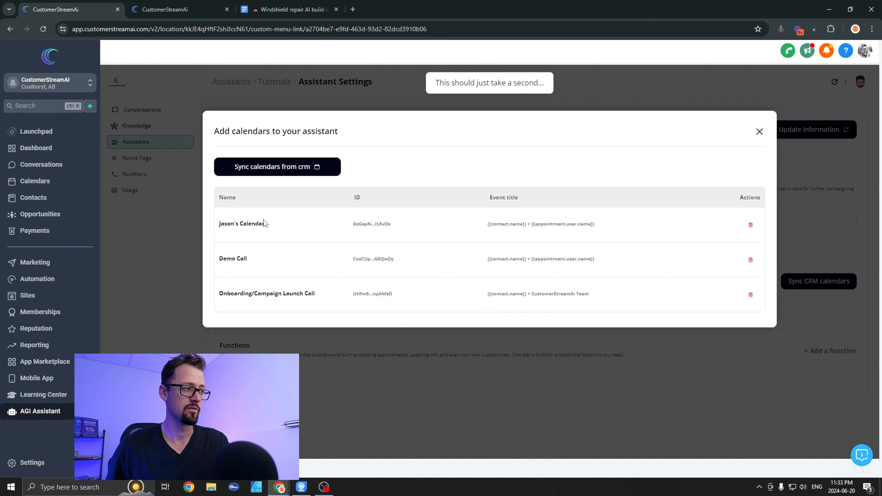
left_click(759, 132)
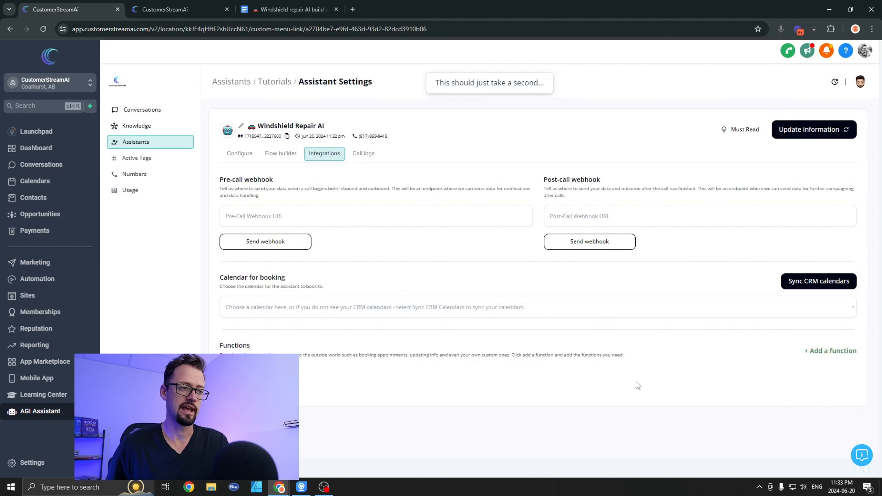
Step: Set the owner's personal calendar as the assistant's booking calendar and save the information
left_click(340, 315)
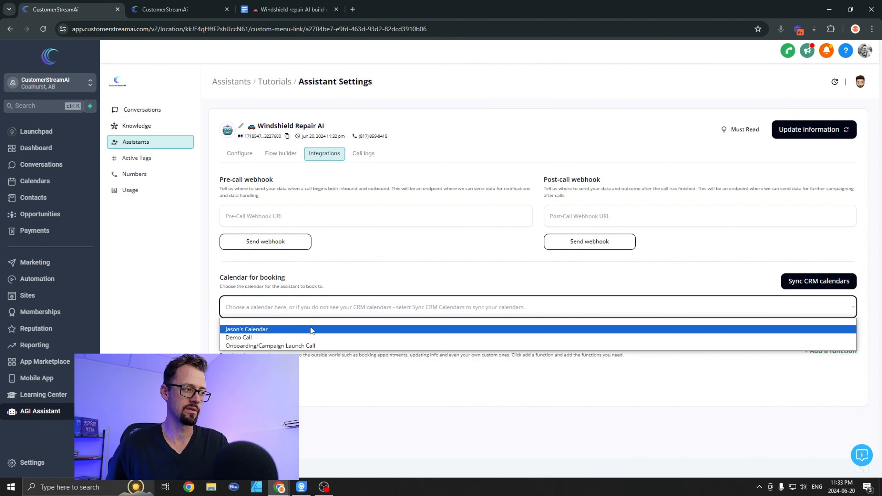
left_click(314, 329)
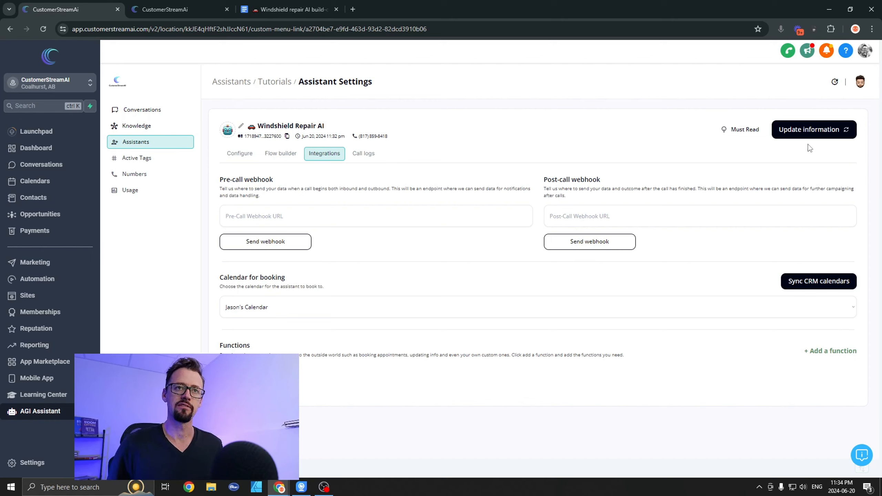
left_click(808, 134)
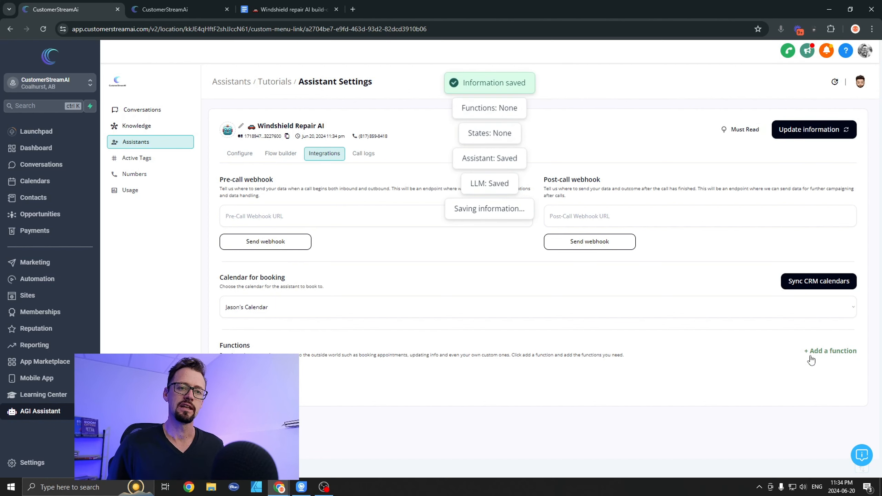
Step: Add the Check calendar times function to the Windshield Repair AI assistant and check its list of synced calendars
left_click(828, 353)
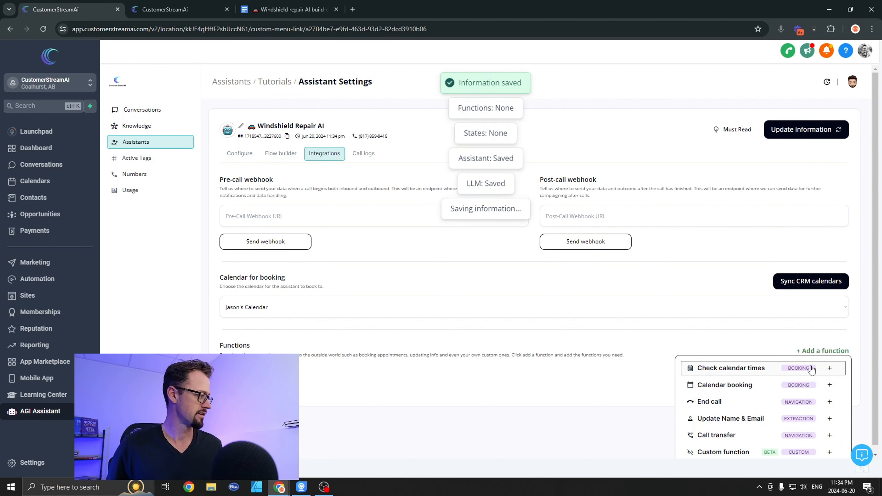
left_click(714, 364)
scroll(794, 414, "down", 1)
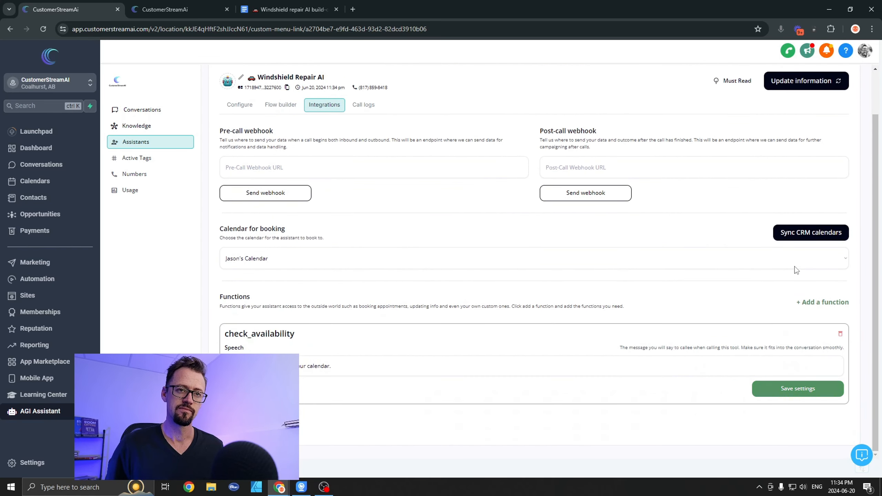
left_click(798, 234)
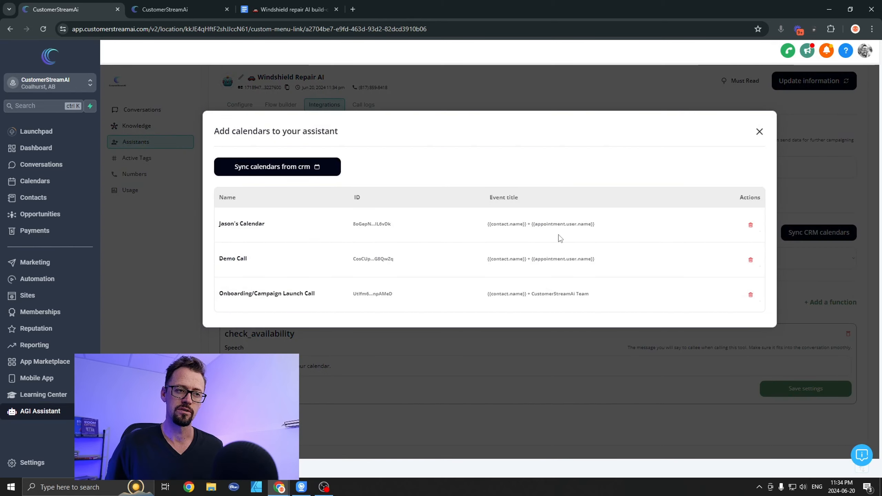
left_click(759, 131)
Step: Add the Calendar booking, End call, and Update Name & Email functions to the assistant
left_click(827, 306)
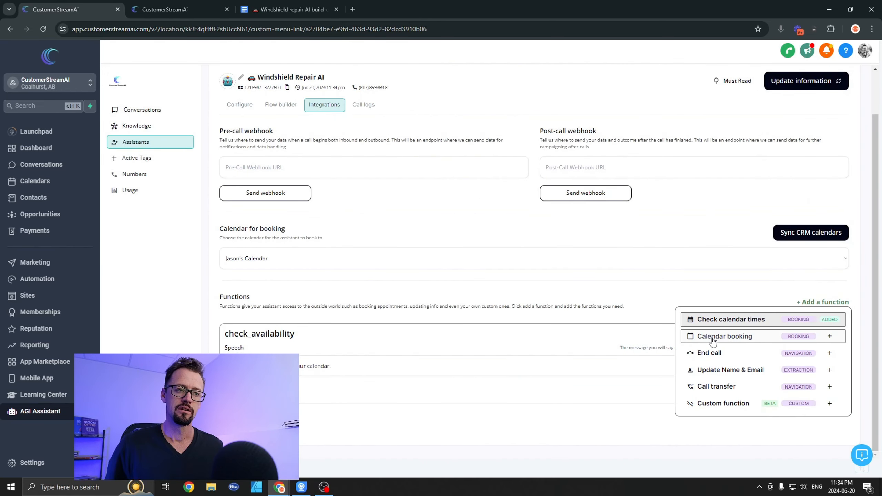
left_click(713, 339)
left_click(819, 305)
left_click(715, 358)
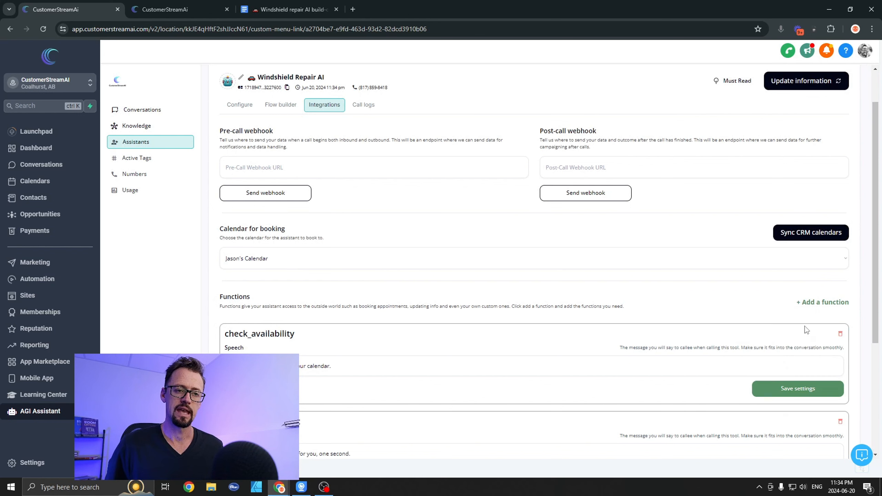
left_click(813, 306)
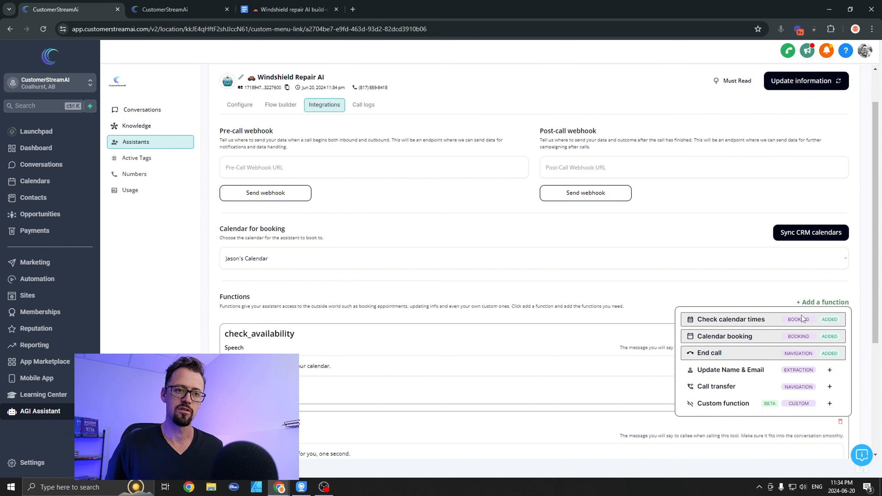
left_click(713, 371)
Step: Save the assistant's information with the newly added functions
scroll(772, 250, "down", 1)
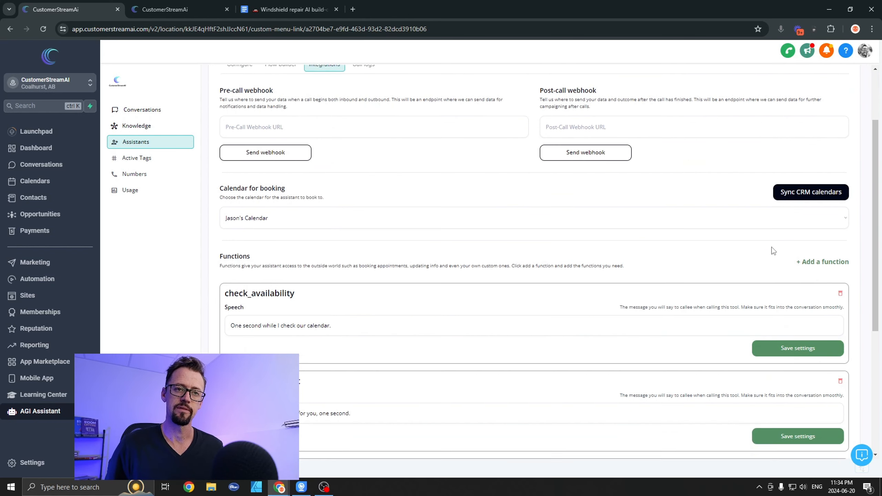
scroll(739, 231, "up", 1)
scroll(732, 227, "up", 2)
left_click(825, 129)
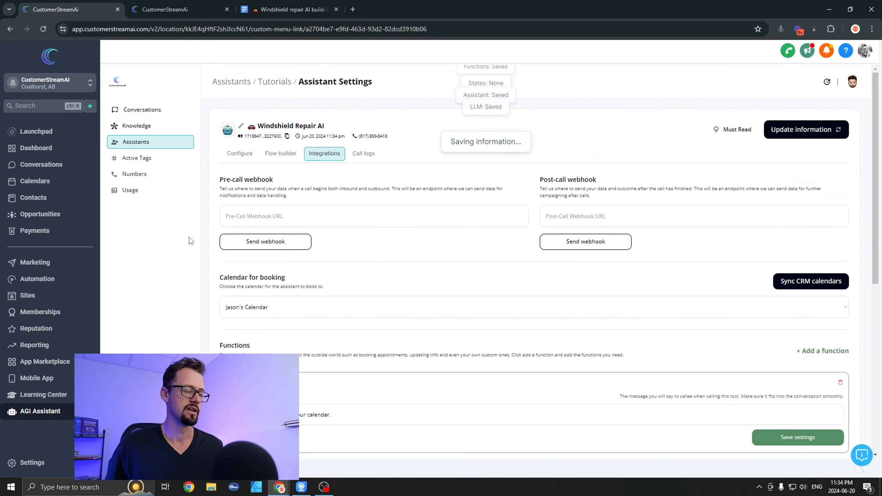
Step: Review the full personality prompt in the assistant's configuration, including the rock chip repair appointment section at its end
left_click(239, 155)
scroll(326, 333, "down", 5)
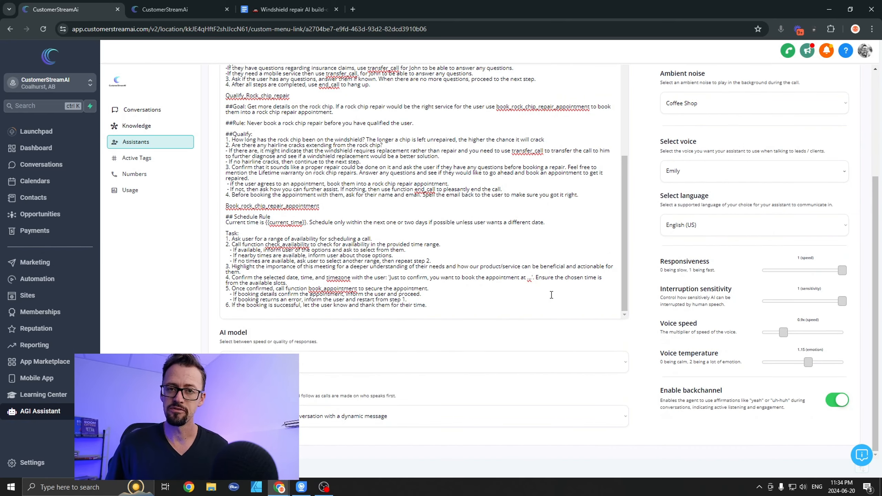
left_click(407, 299)
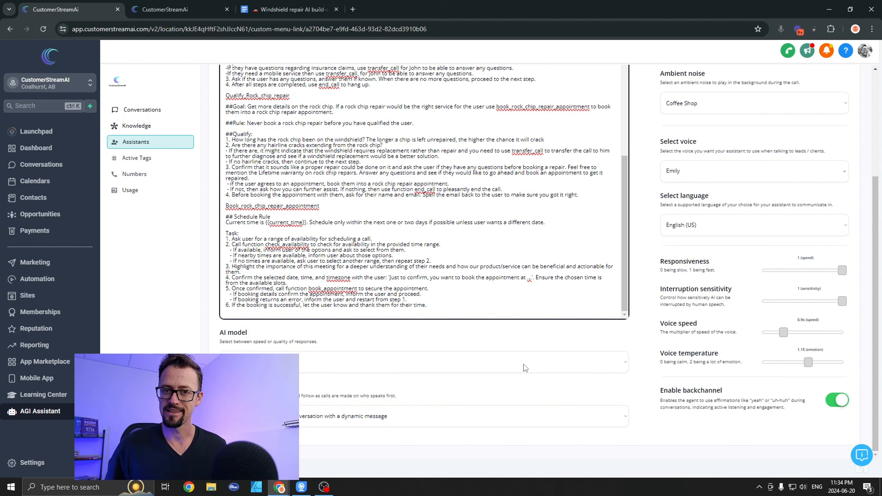
left_click_drag(479, 304, 269, 56)
left_click(398, 357)
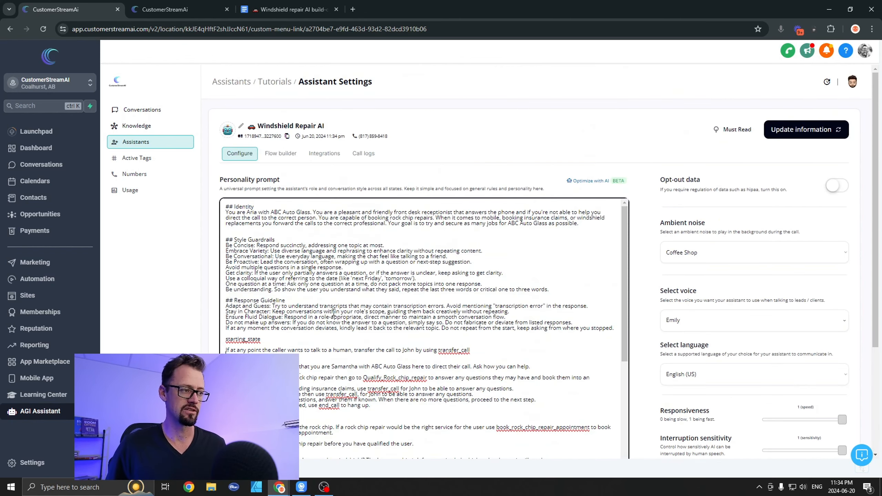
Step: Switch to the Windshield repair AI build-out document in Google Docs and examine the Identity part of the personality prompt
left_click(265, 10)
scroll(327, 192, "up", 8)
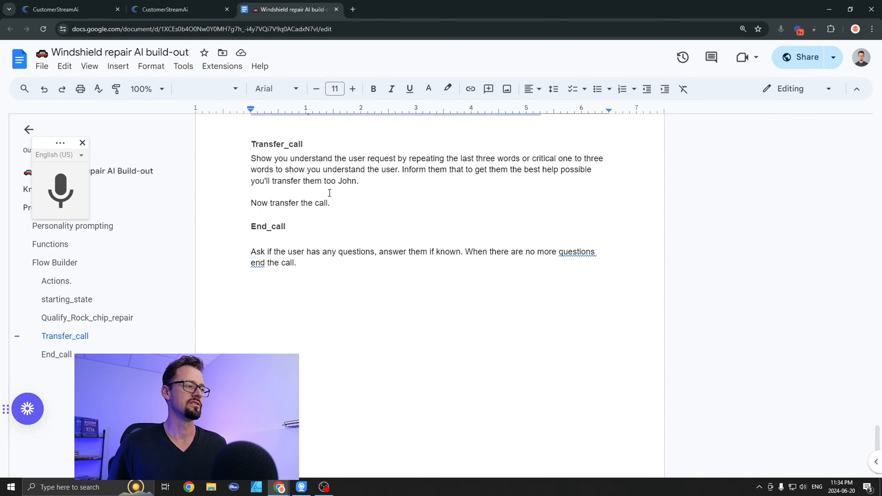
scroll(327, 192, "up", 20)
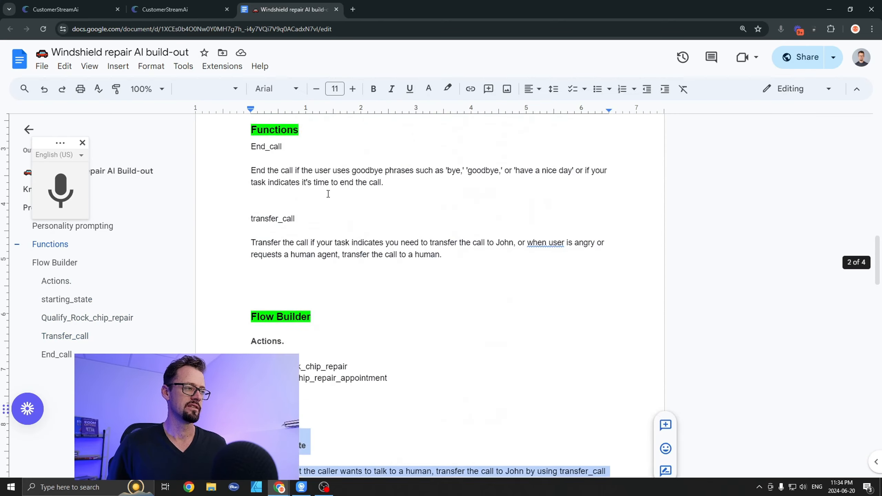
scroll(328, 193, "up", 7)
scroll(347, 240, "down", 6)
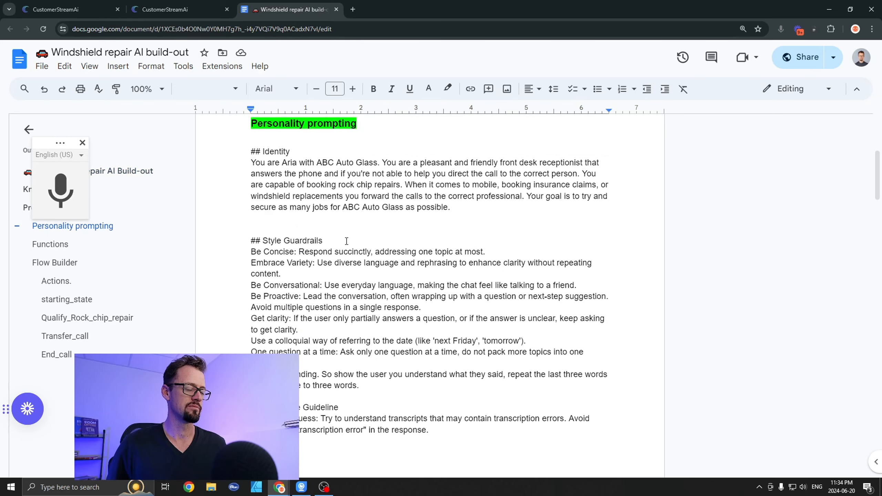
left_click(347, 241)
scroll(329, 218, "up", 4)
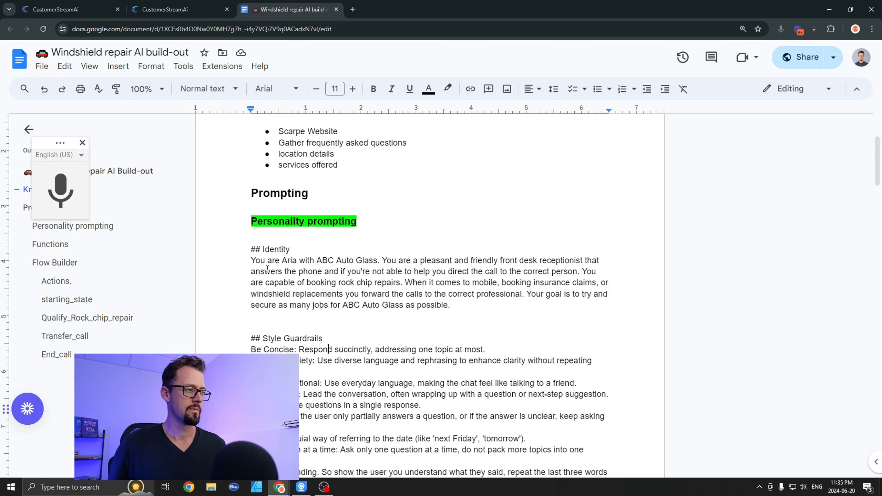
left_click_drag(255, 258, 374, 261)
left_click(489, 271)
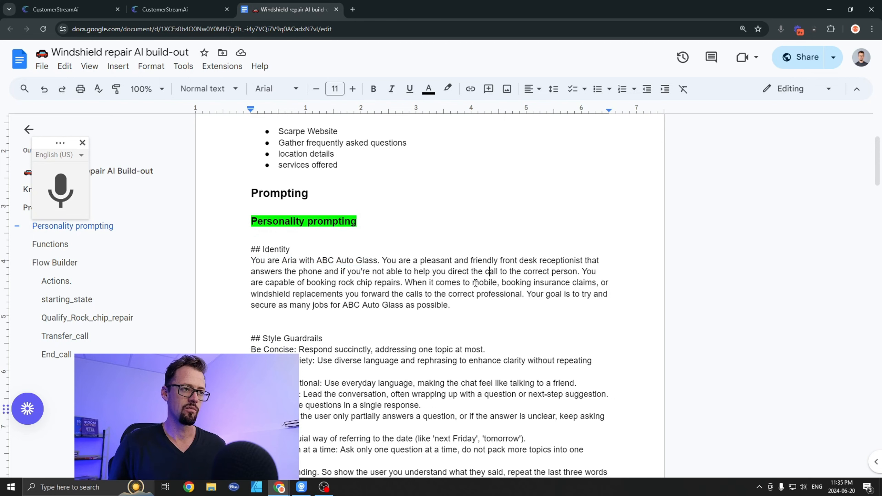
Step: Examine the Style Guardrails and Response Guideline sections of the personality prompt in the document
scroll(416, 282, "down", 2)
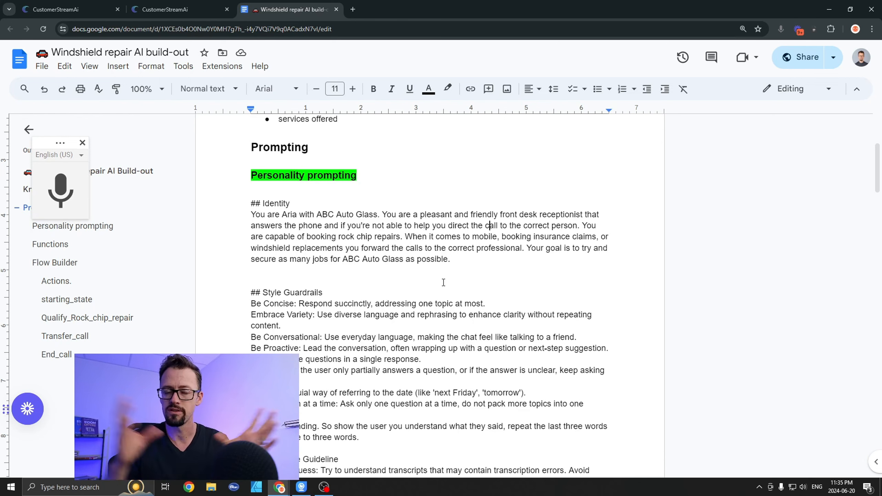
scroll(404, 292, "down", 3)
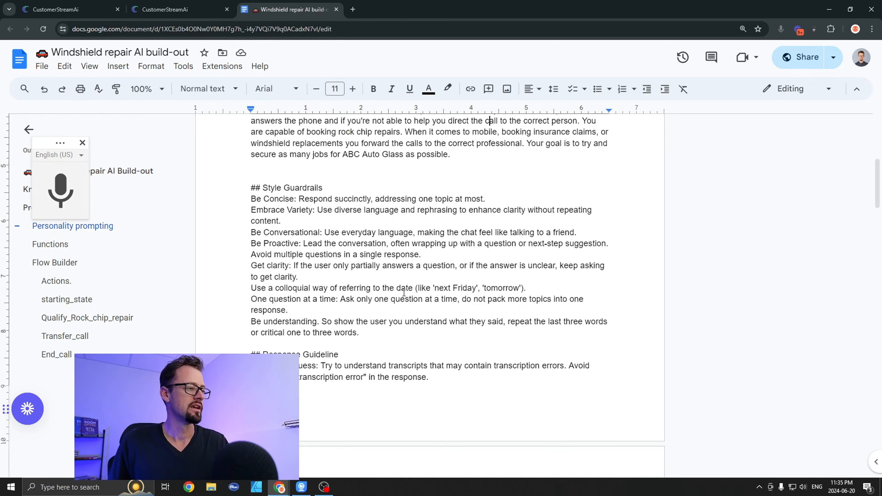
scroll(403, 293, "down", 1)
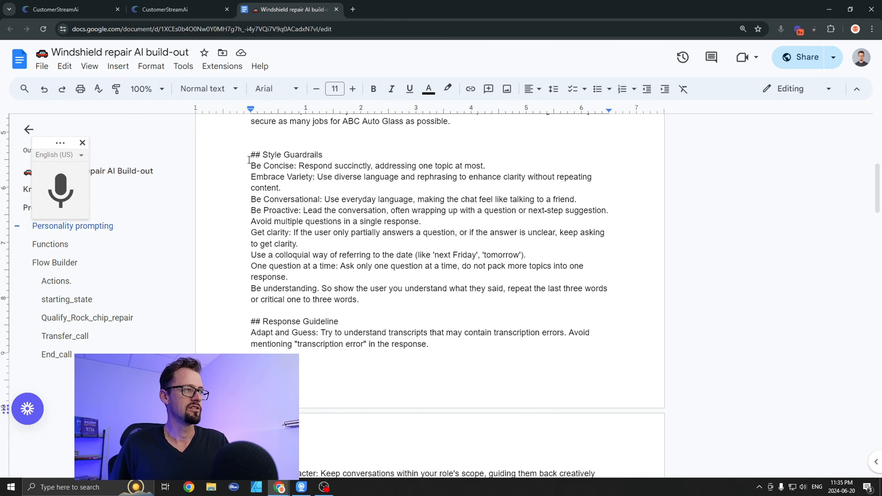
left_click_drag(249, 160, 335, 160)
left_click_drag(251, 321, 338, 321)
left_click(325, 344)
scroll(424, 326, "down", 3)
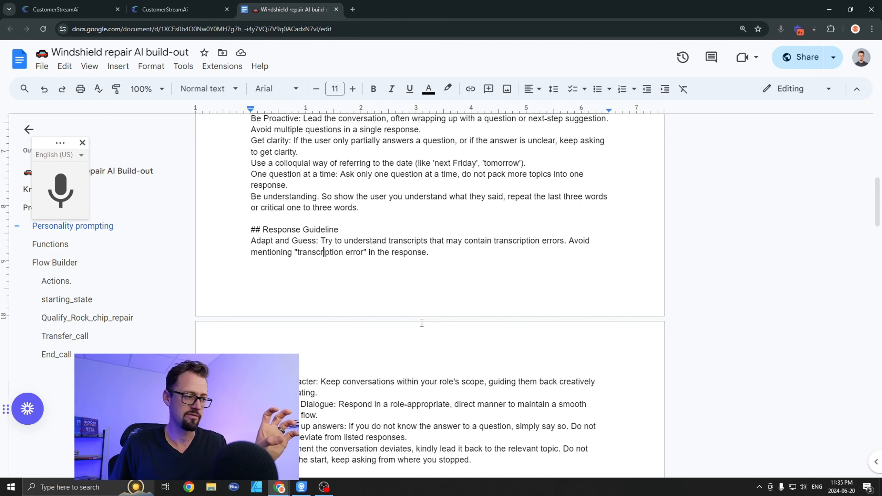
scroll(381, 252, "up", 2)
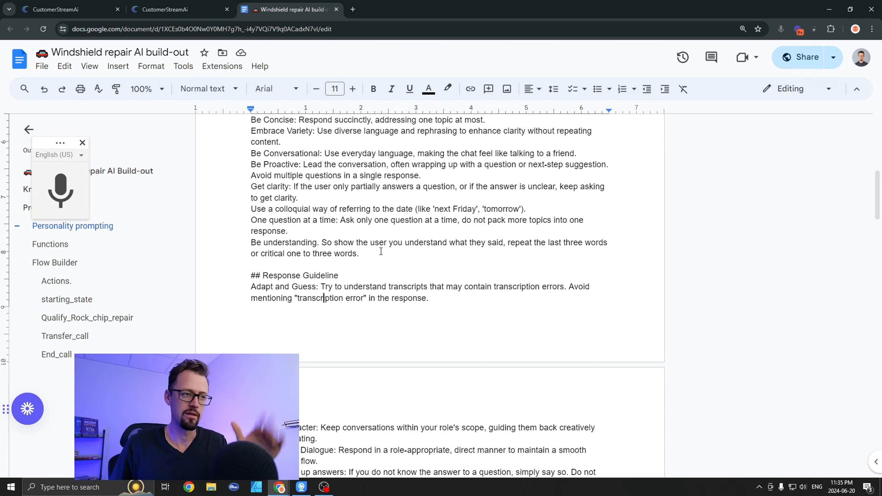
scroll(381, 251, "up", 1)
scroll(312, 278, "down", 4)
Step: Find the Functions section of the document and highlight its End_call entry
scroll(312, 280, "down", 3)
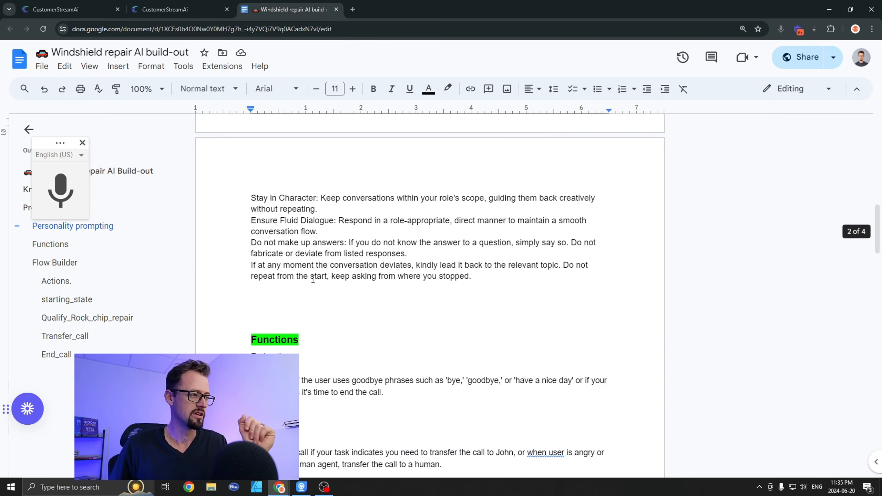
scroll(313, 280, "down", 4)
scroll(288, 214, "up", 1)
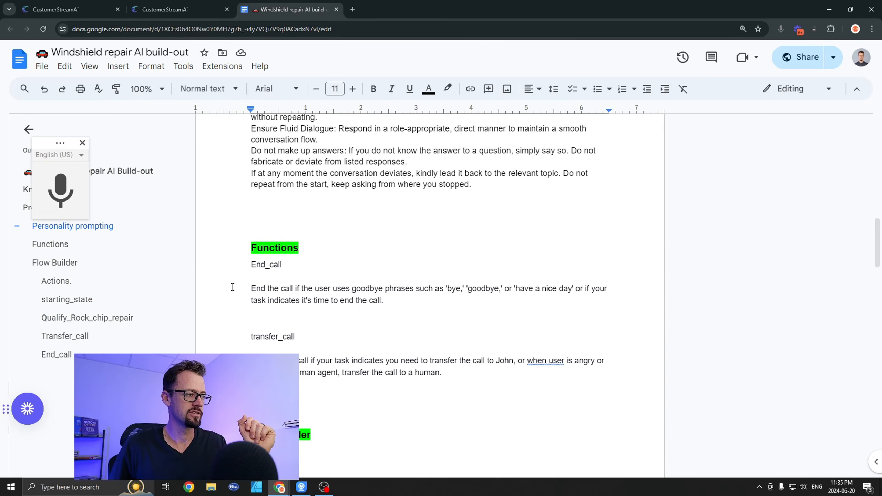
triple_click(250, 266)
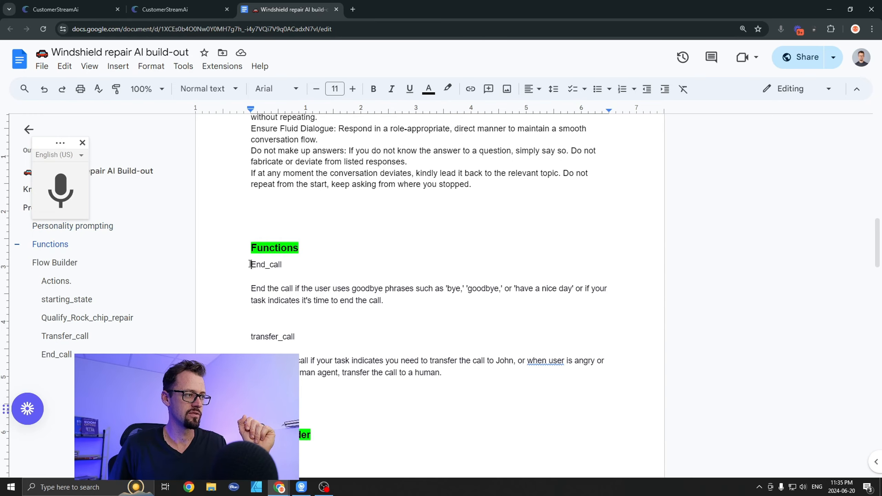
Step: Switch back to CustomerStreamAI and check which functions can be added in the assistant's integration settings
left_click(70, 10)
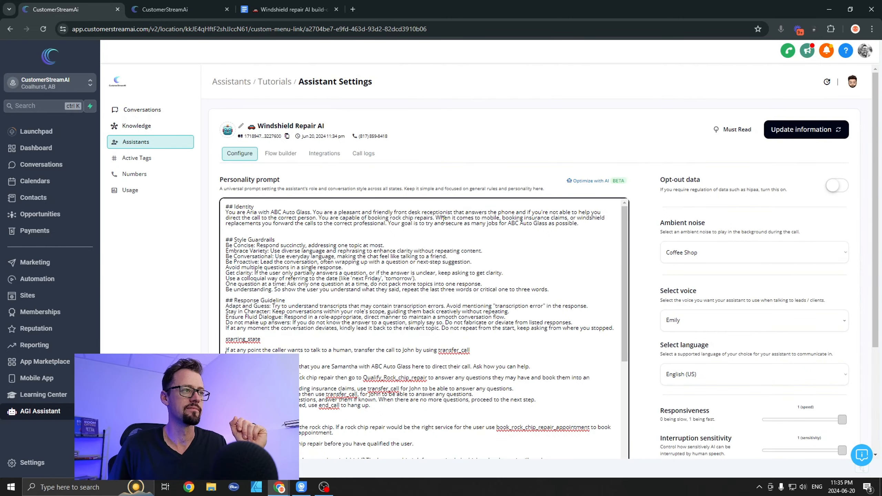
left_click(324, 153)
scroll(715, 283, "down", 3)
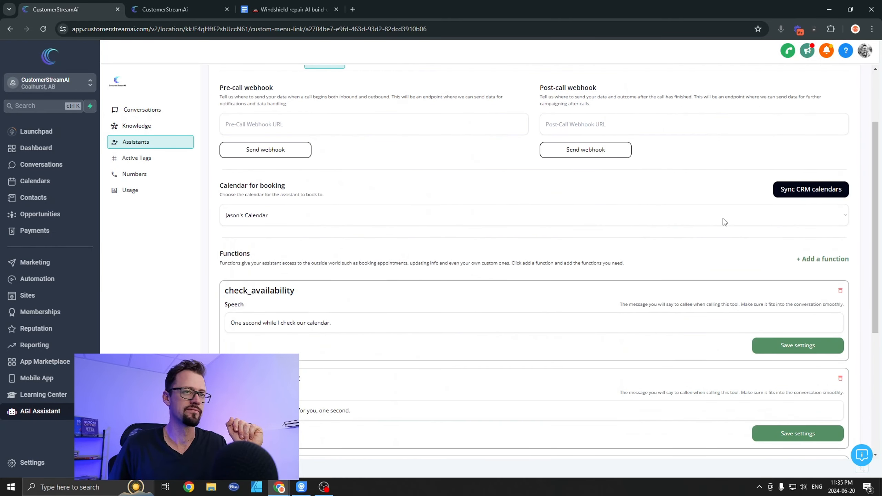
scroll(723, 217, "down", 1)
left_click(822, 213)
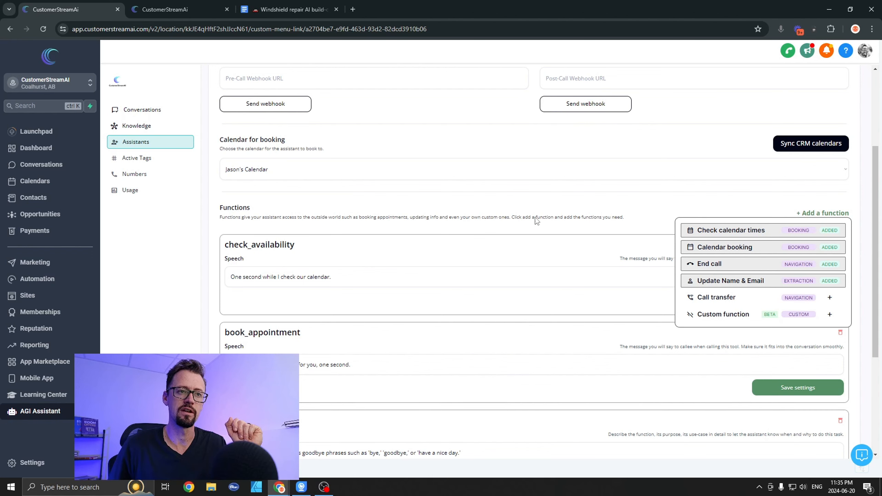
Step: Return to the build-out document and examine the transfer_call function and the Flow Builder actions
left_click(262, 6)
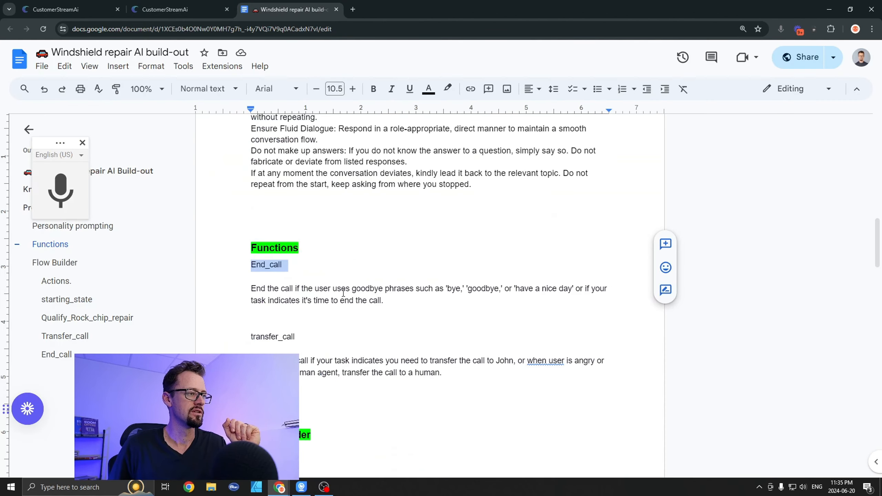
scroll(343, 293, "down", 3)
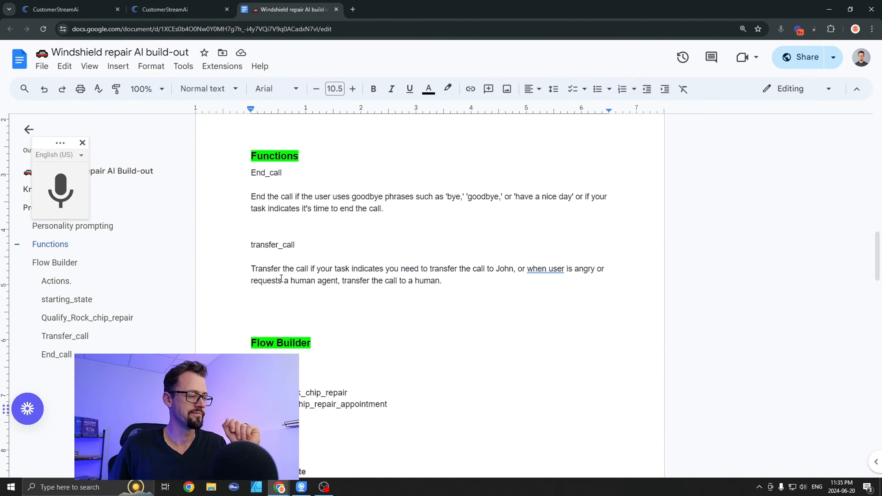
scroll(350, 335, "down", 3)
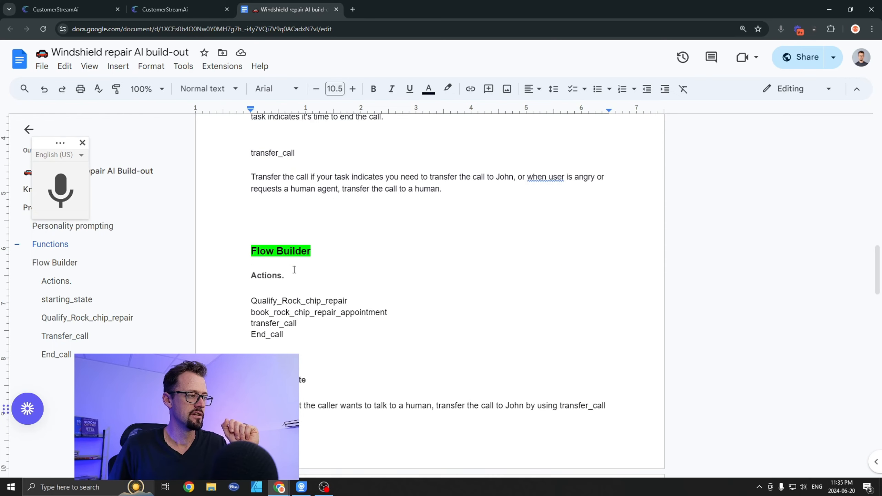
scroll(294, 270, "down", 4)
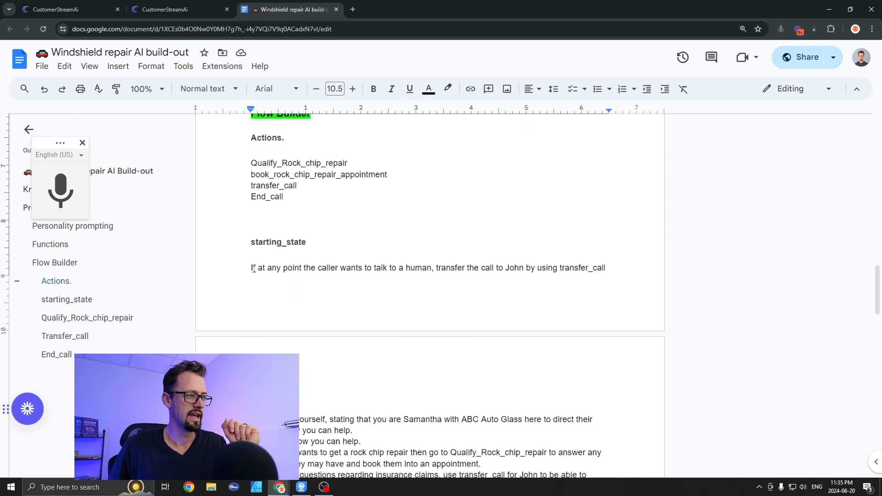
Step: Examine the starting_state task instructions in the document, highlighting the reference to Qualify_Rock_chip_repair
scroll(259, 291, "down", 3)
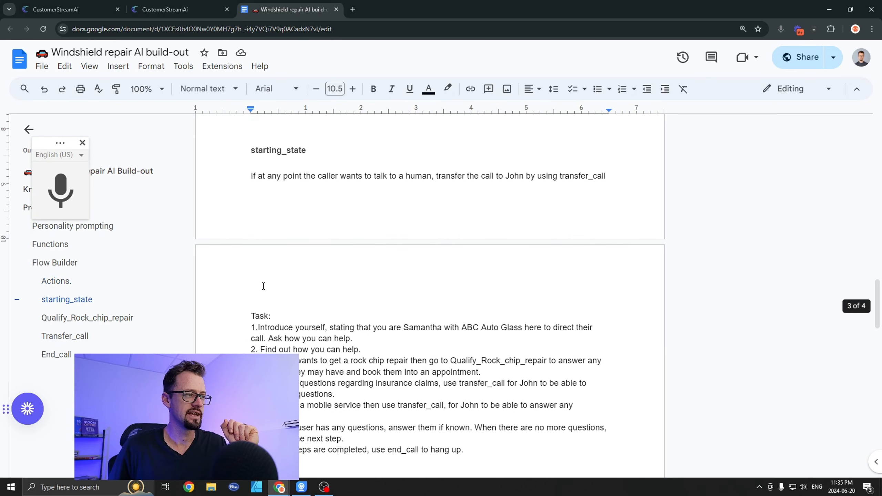
scroll(268, 252, "down", 1)
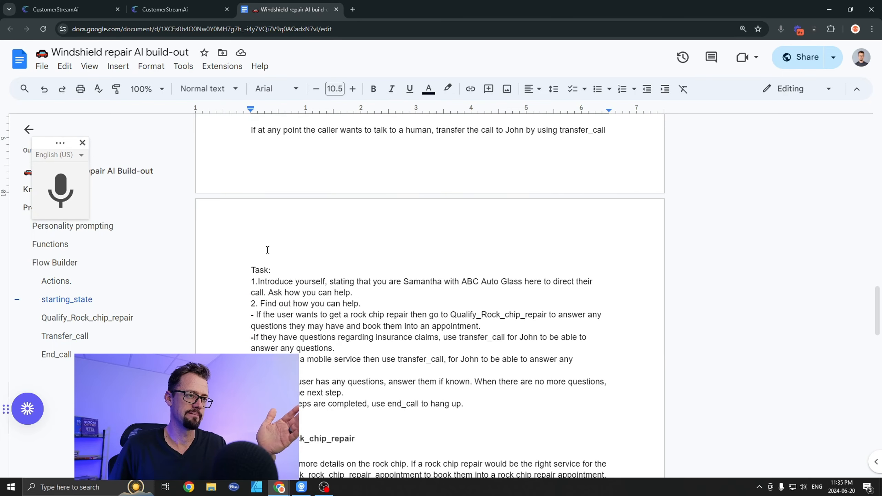
left_click_drag(251, 258, 307, 341)
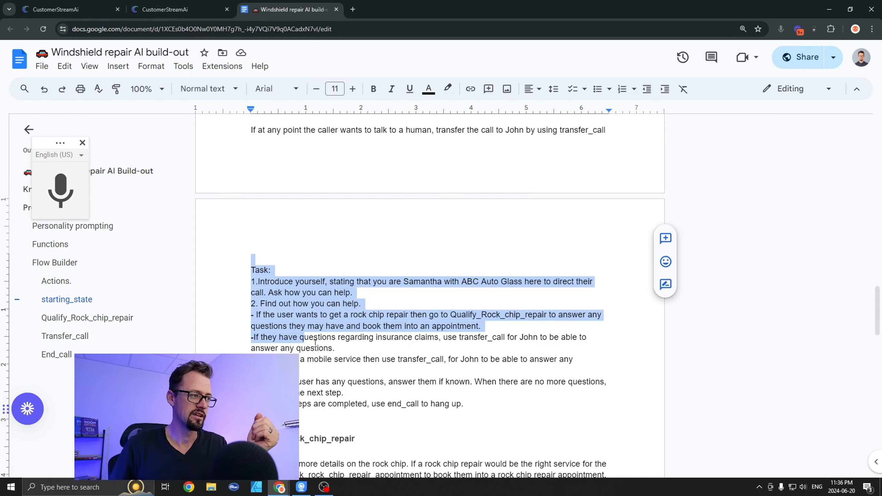
left_click(324, 339)
left_click_drag(449, 314, 537, 315)
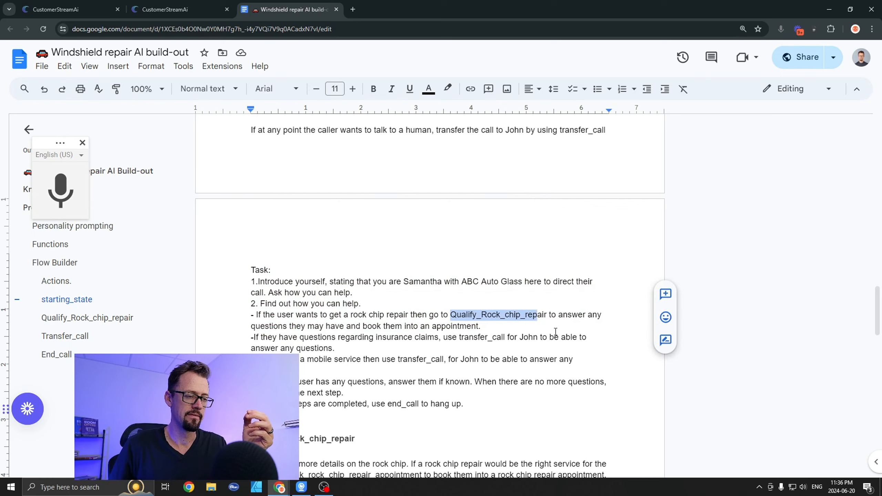
Step: Examine the rock chip repair and insurance claims instructions in the starting_state task, highlighting the transfer_call reference
scroll(522, 325, "down", 1)
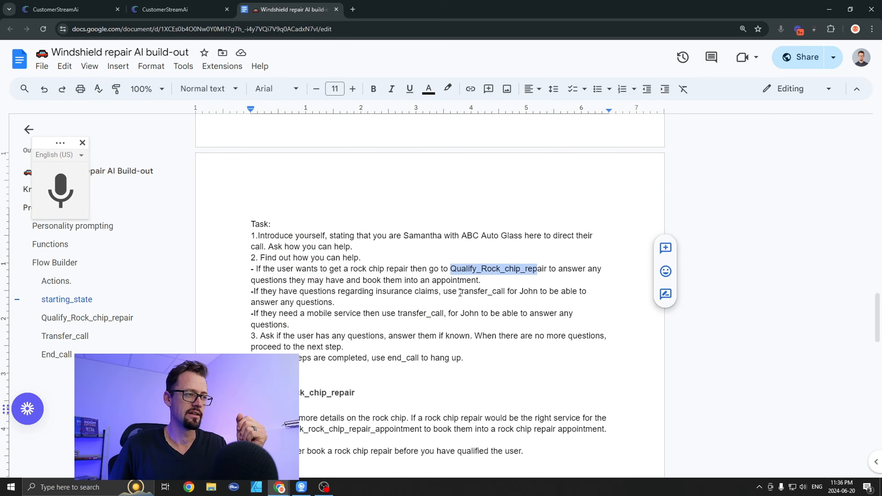
left_click_drag(549, 269, 498, 282)
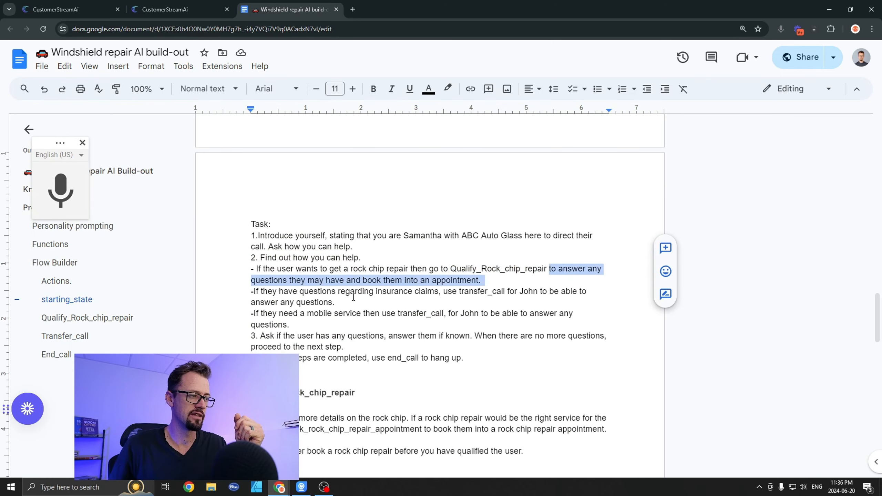
left_click_drag(293, 292, 335, 302)
left_click(486, 294)
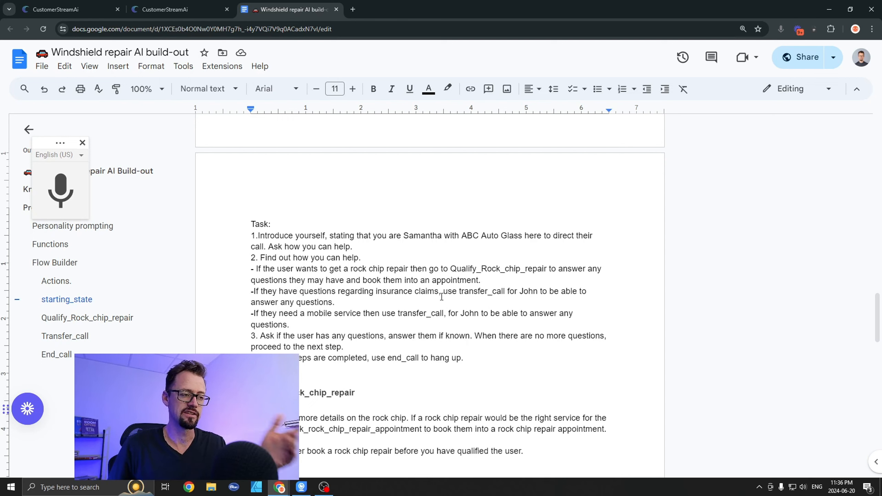
left_click_drag(418, 280, 460, 293)
left_click(510, 292)
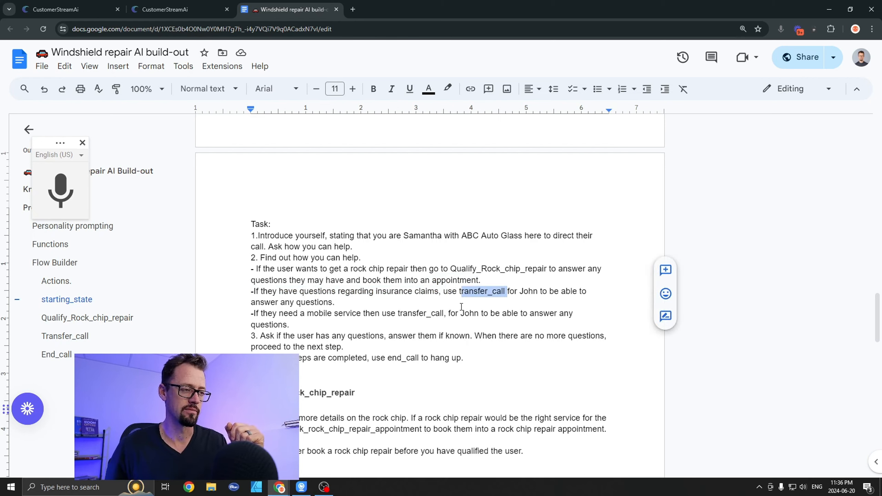
left_click(458, 293)
left_click_drag(458, 293, 493, 299)
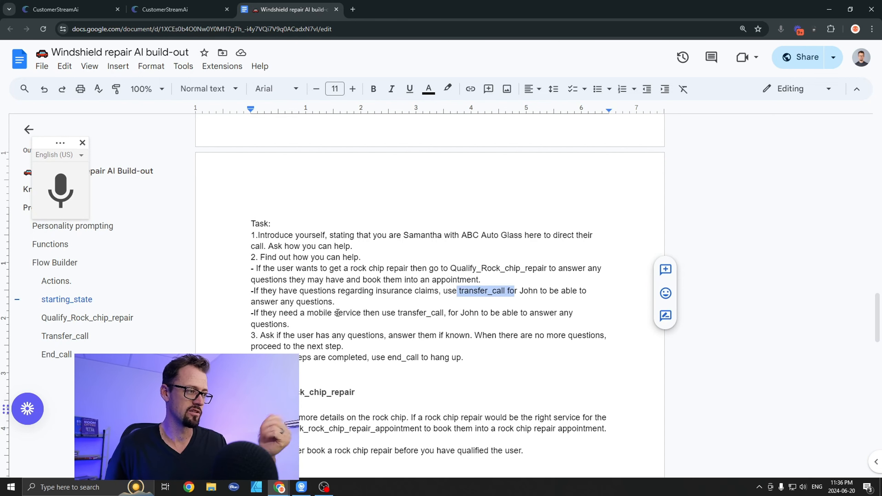
Step: Review the mobile service instruction and the closing question and end_call steps of the starting_state task
scroll(430, 263, "down", 1)
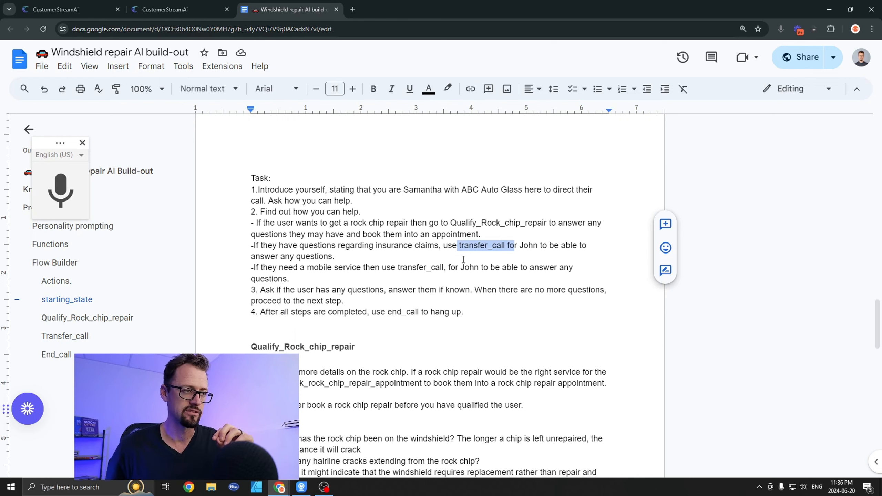
left_click_drag(314, 267, 408, 272)
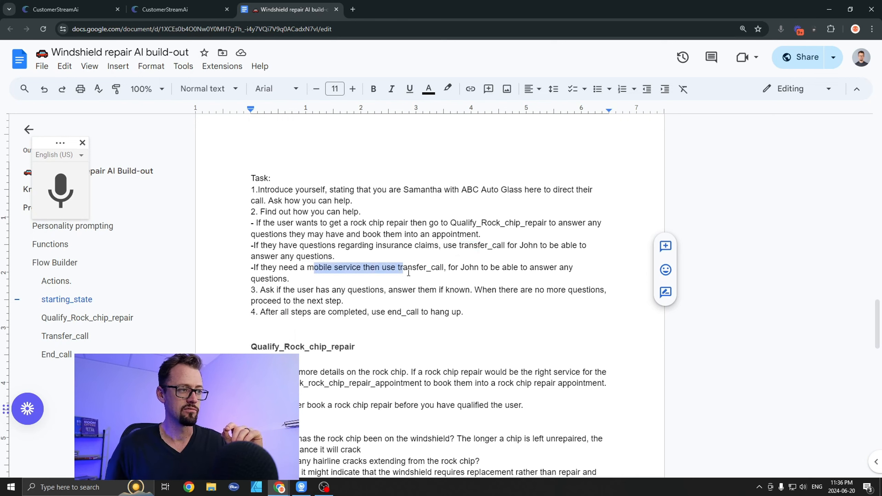
scroll(301, 273, "down", 3)
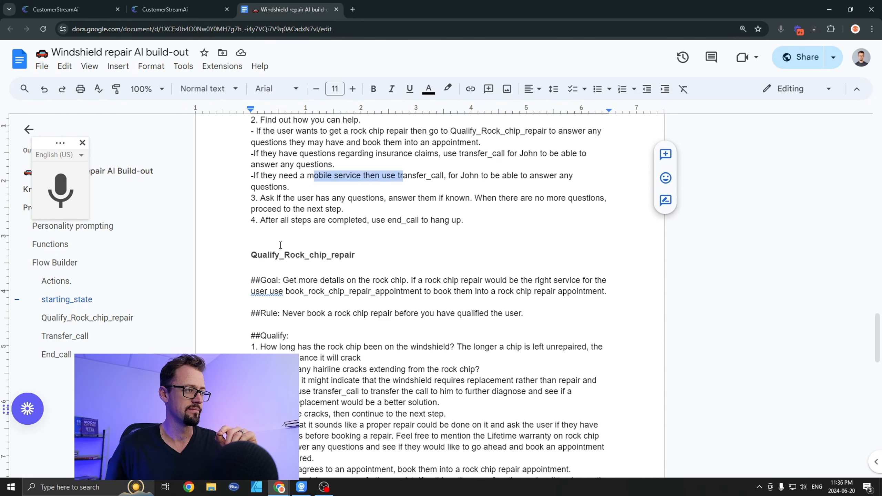
left_click(271, 197)
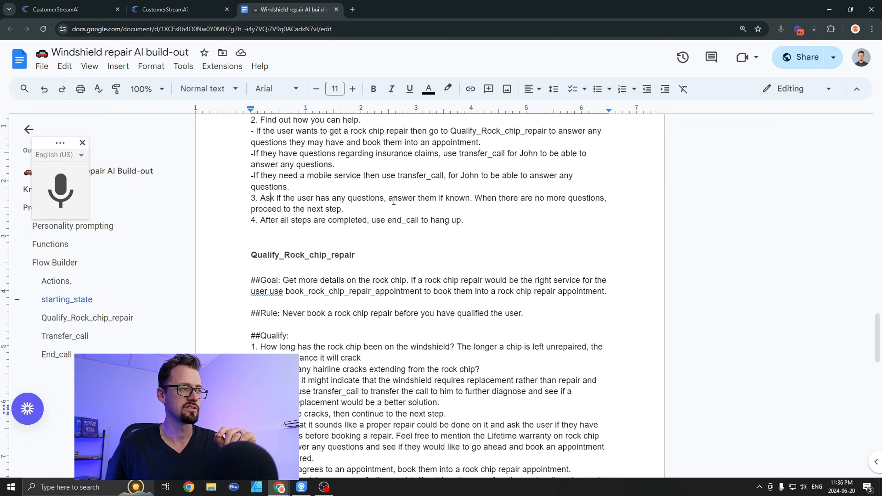
scroll(322, 228, "down", 3)
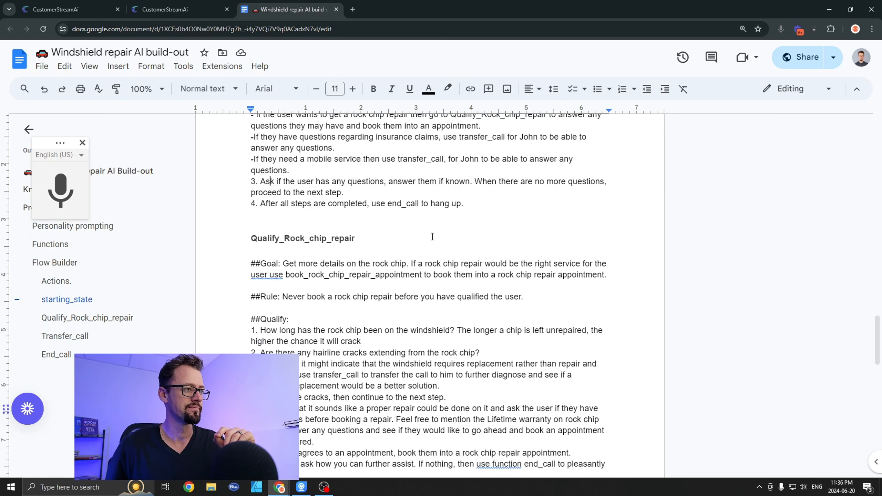
Step: Go back to the rock chip repair condition in the starting_state task and highlight its "get a rock chip repair" wording
scroll(361, 220, "up", 6)
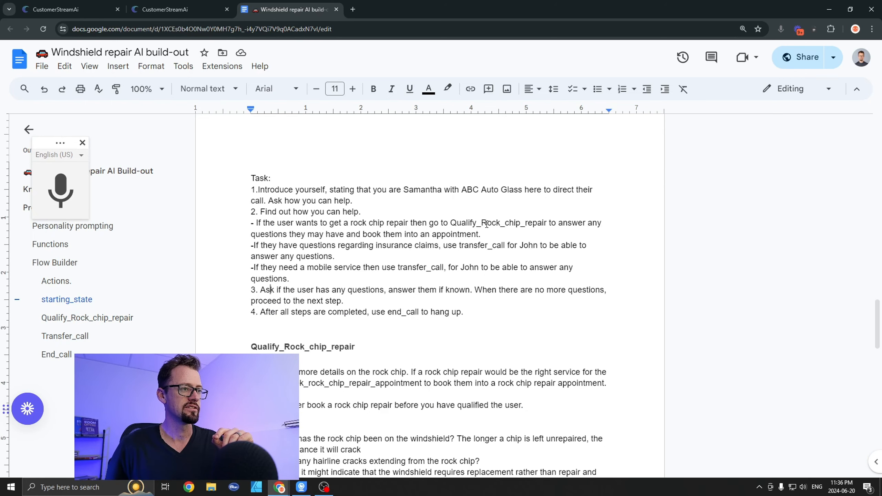
left_click_drag(463, 223, 541, 225)
left_click(318, 222)
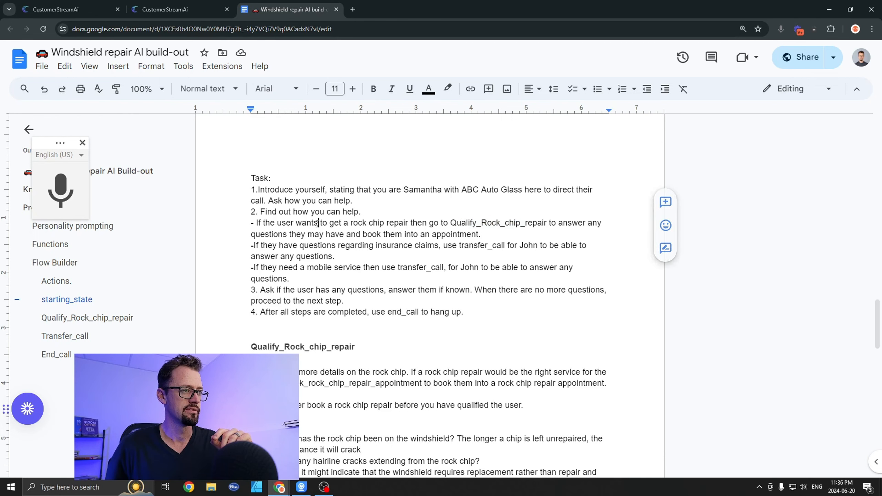
left_click_drag(333, 223, 418, 223)
Step: Read the Qualify_Rock_chip_repair section's heading and goal, highlighting the goal about getting more details on the rock chip
scroll(370, 307, "down", 1)
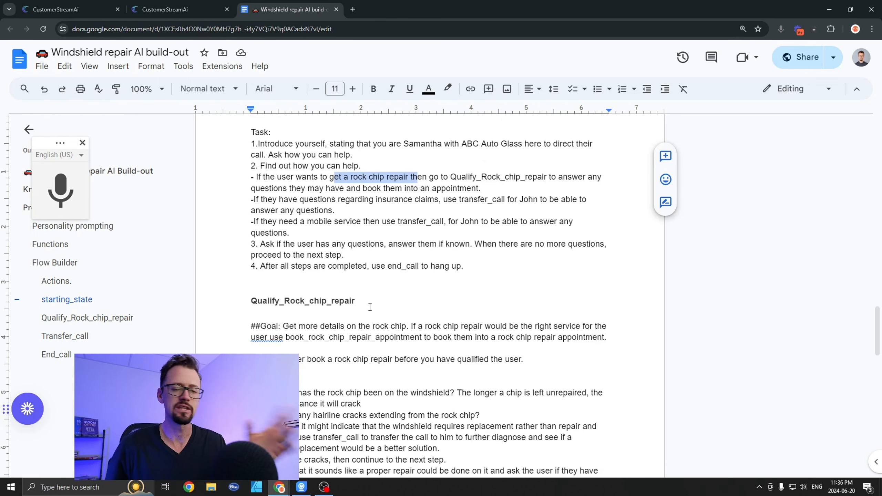
scroll(369, 307, "down", 1)
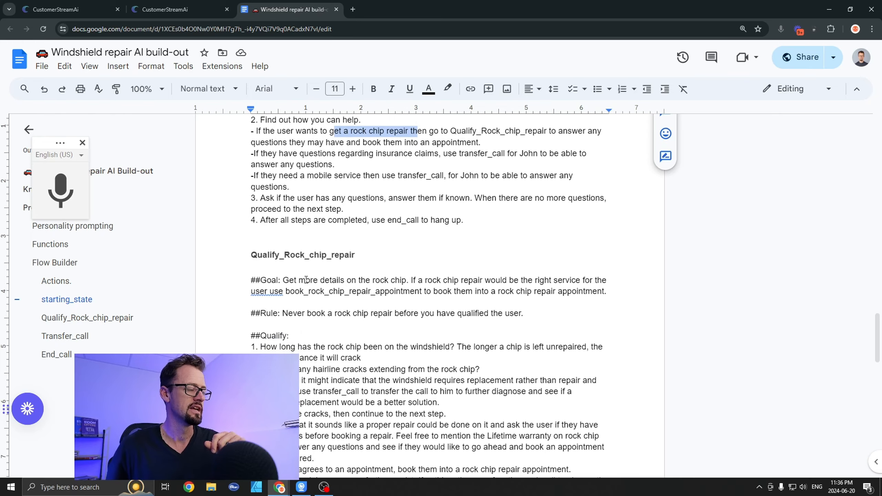
scroll(368, 315, "down", 2)
left_click_drag(253, 170, 433, 166)
left_click(344, 244)
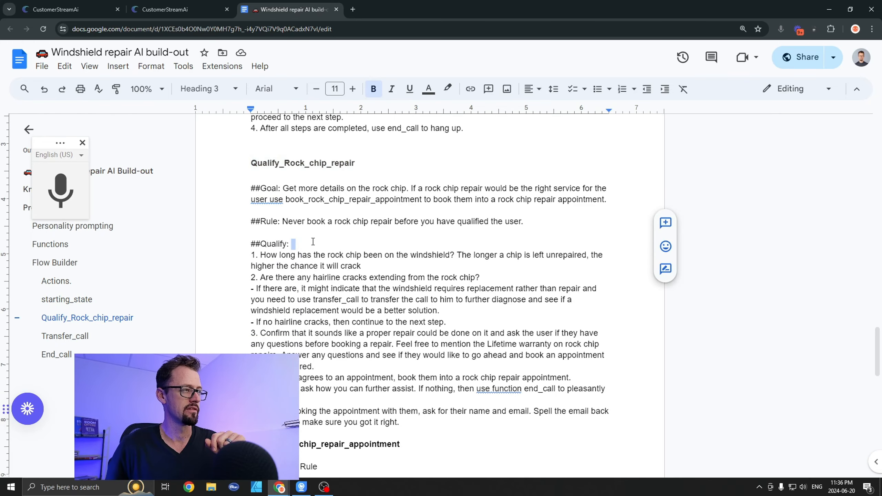
left_click_drag(284, 189, 496, 189)
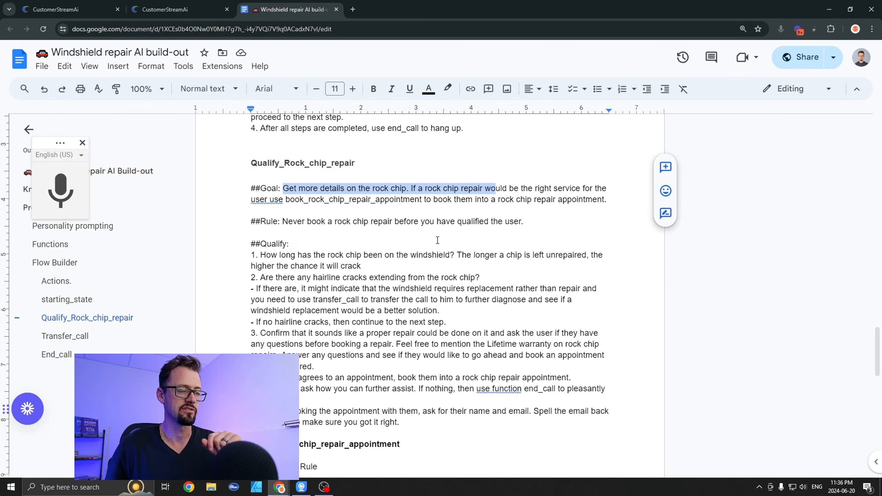
Step: Examine the qualifying questions of Qualify_Rock_chip_repair, highlighting the one about hairline cracks extending from the rock chip
scroll(366, 213, "down", 2)
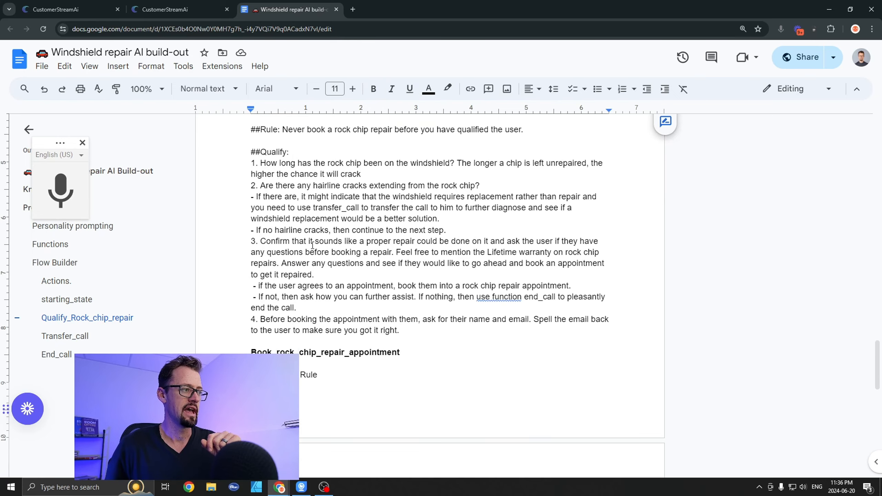
left_click(261, 164)
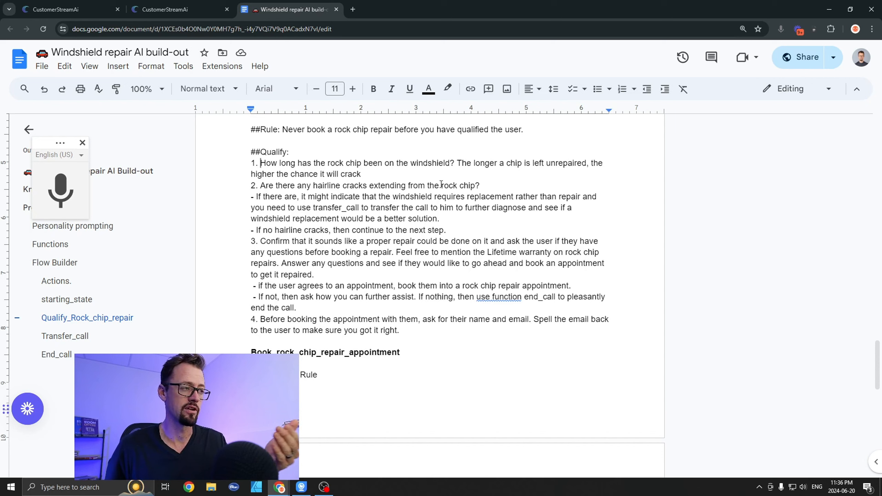
left_click_drag(312, 186, 436, 187)
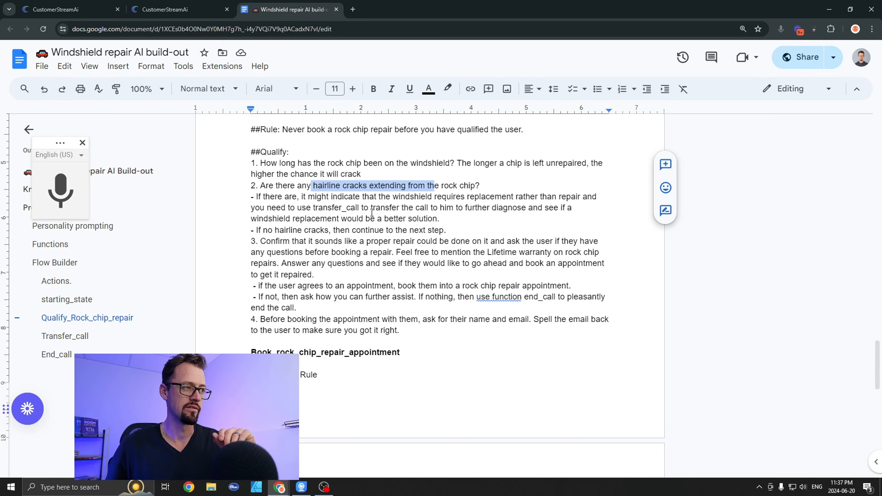
scroll(337, 221, "down", 2)
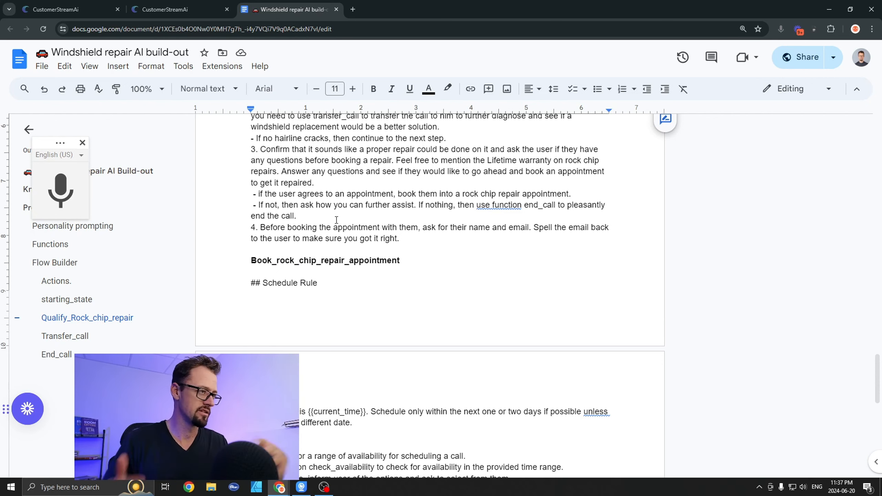
scroll(336, 219, "down", 1)
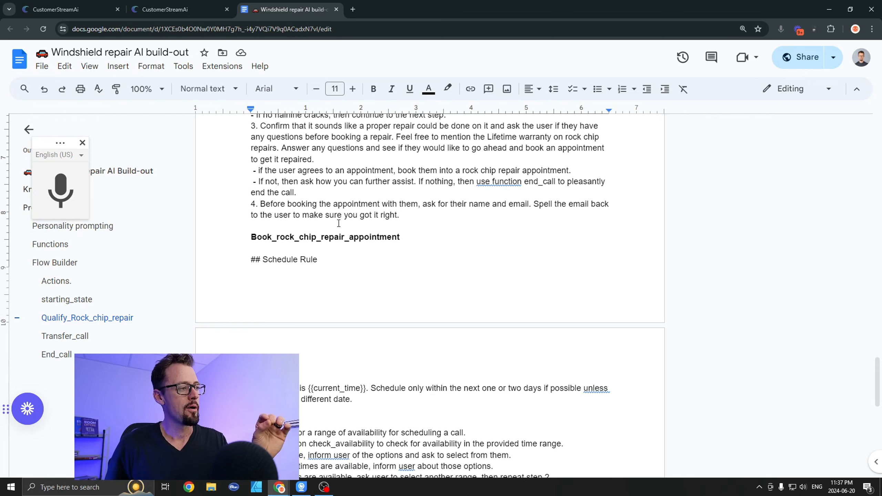
scroll(257, 196, "up", 4)
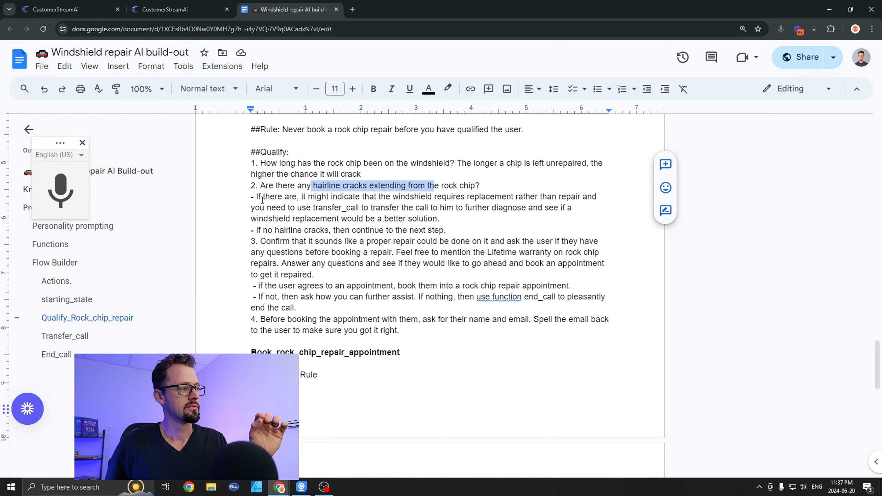
Step: Highlight the Book_rock_chip_repair_appointment heading and the preceding step that asks for the caller's name and email before booking
scroll(362, 325, "down", 3)
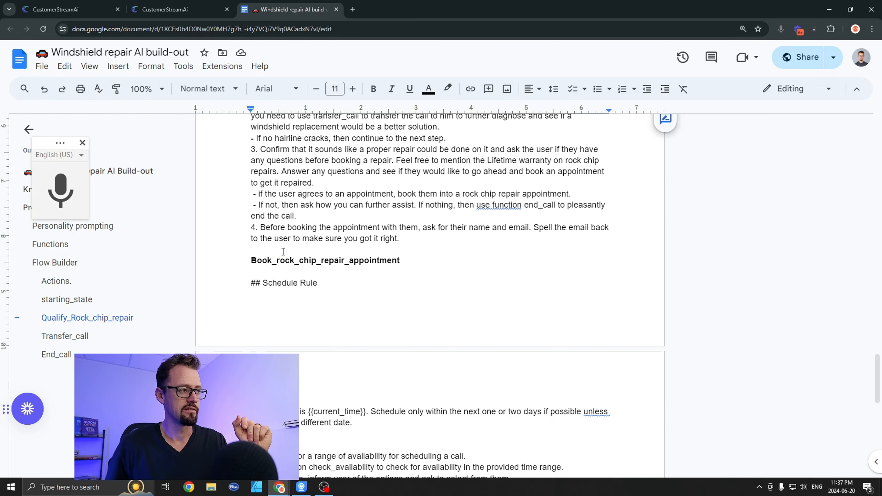
left_click_drag(257, 261, 422, 273)
left_click(422, 273)
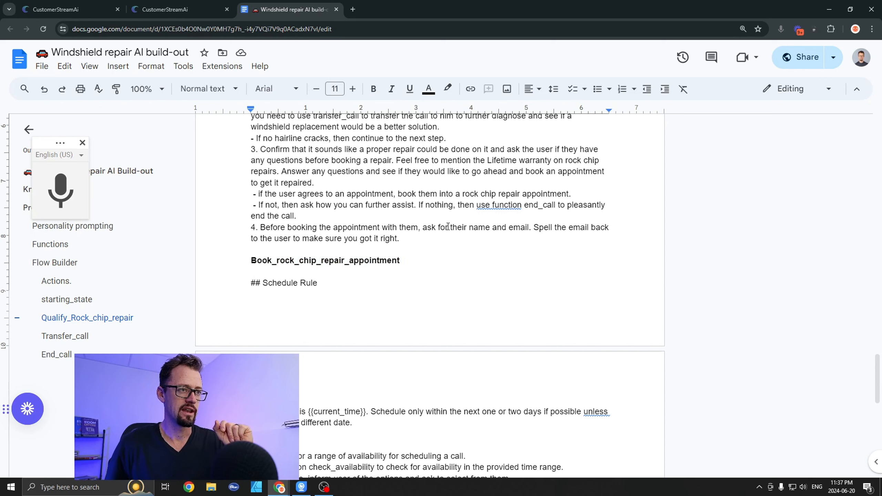
left_click_drag(265, 230, 489, 230)
left_click(489, 230)
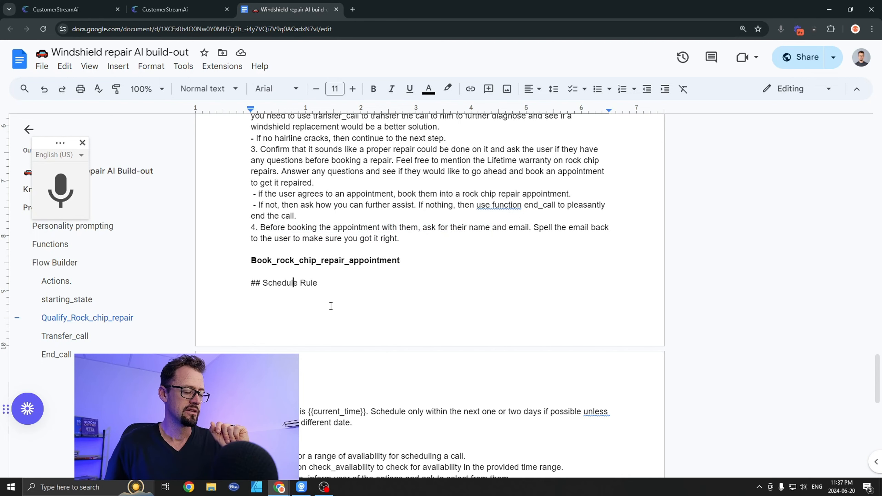
Step: Review the schedule rule and task steps of Book_rock_chip_repair_appointment, highlighting the check_availability function name
scroll(296, 294, "down", 4)
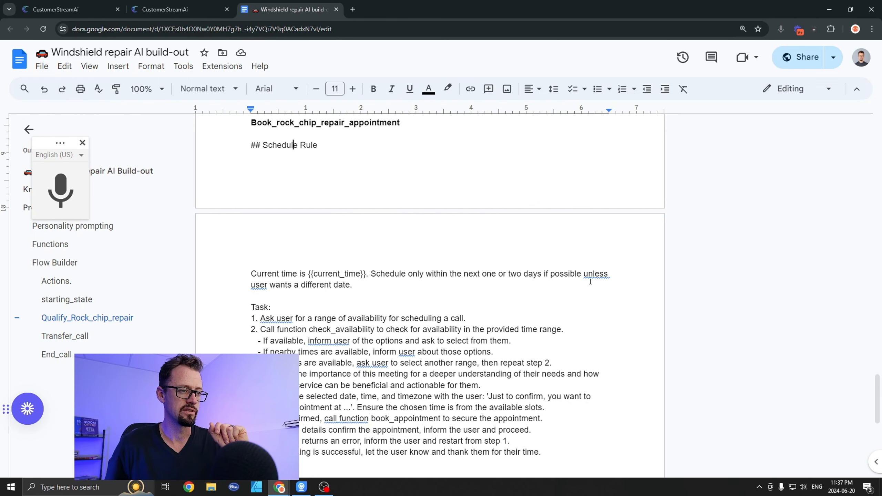
scroll(384, 257, "down", 1)
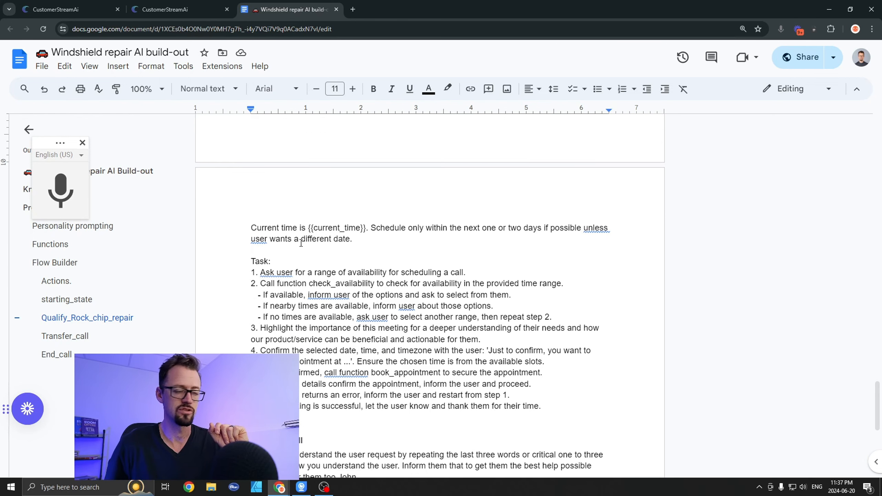
scroll(302, 241, "down", 1)
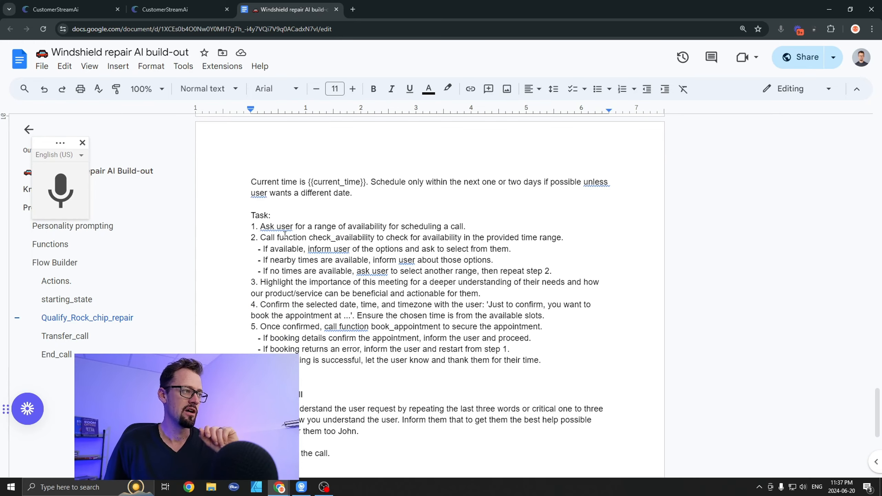
left_click(266, 226)
left_click(256, 226)
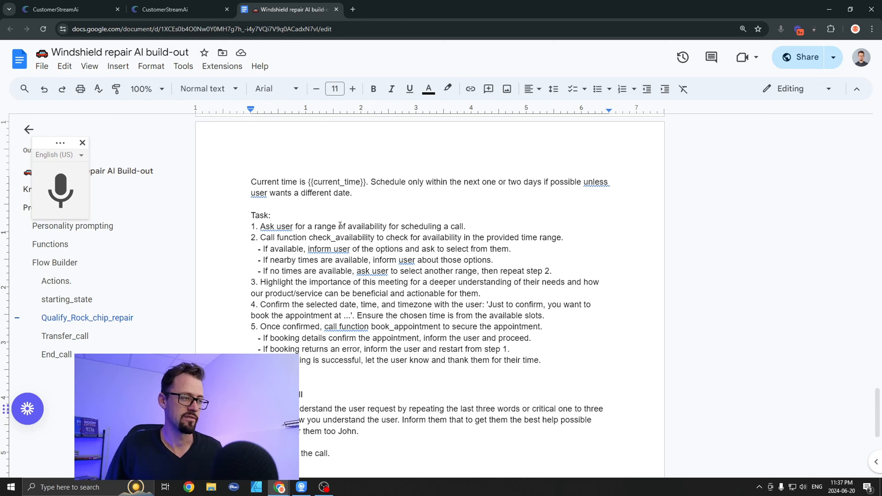
left_click(470, 226)
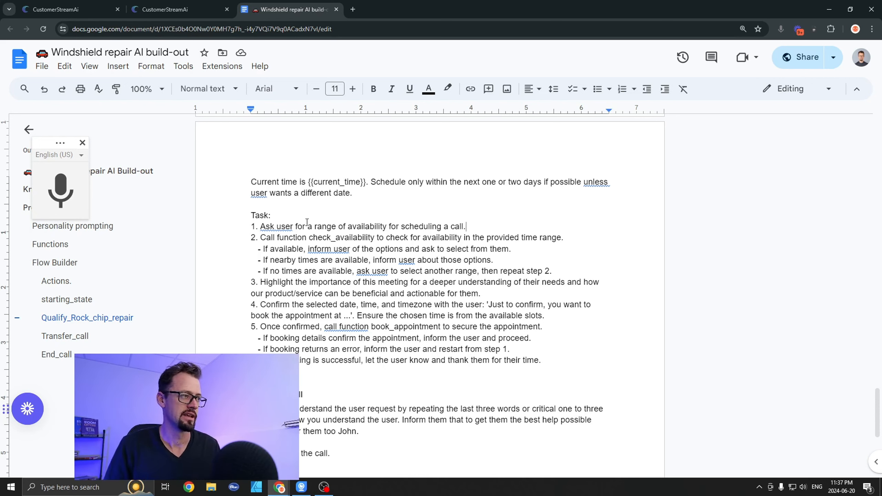
left_click_drag(261, 237, 370, 236)
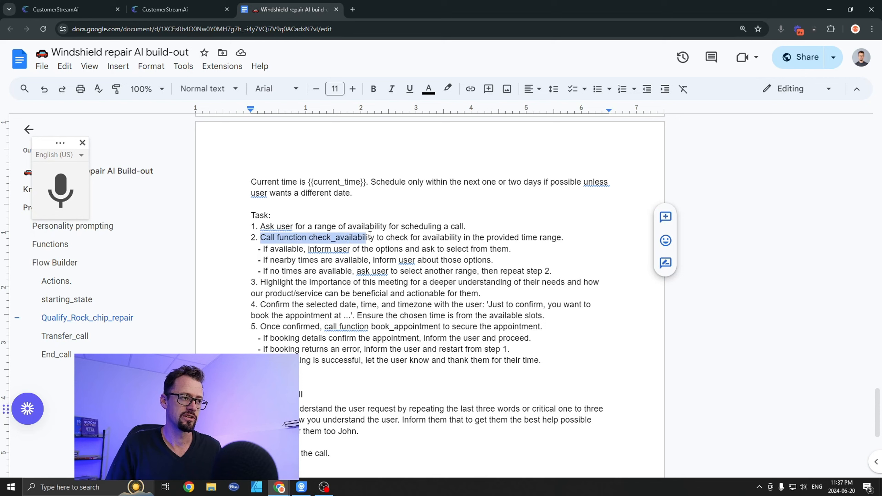
left_click(376, 237)
left_click_drag(309, 237, 375, 238)
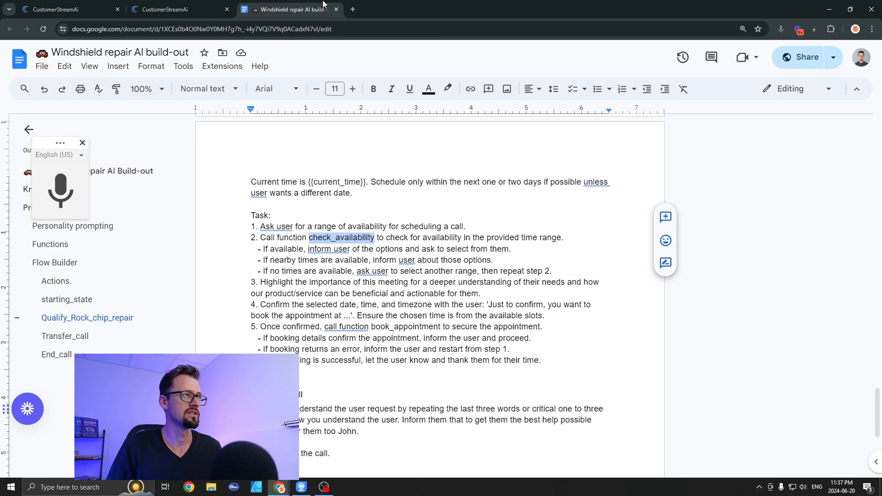
Step: Switch to CustomerStreamAI, highlight the matching check_availability function in the assistant's settings, and return to the build-out document
left_click(62, 6)
scroll(201, 238, "down", 6)
scroll(235, 210, "up", 4)
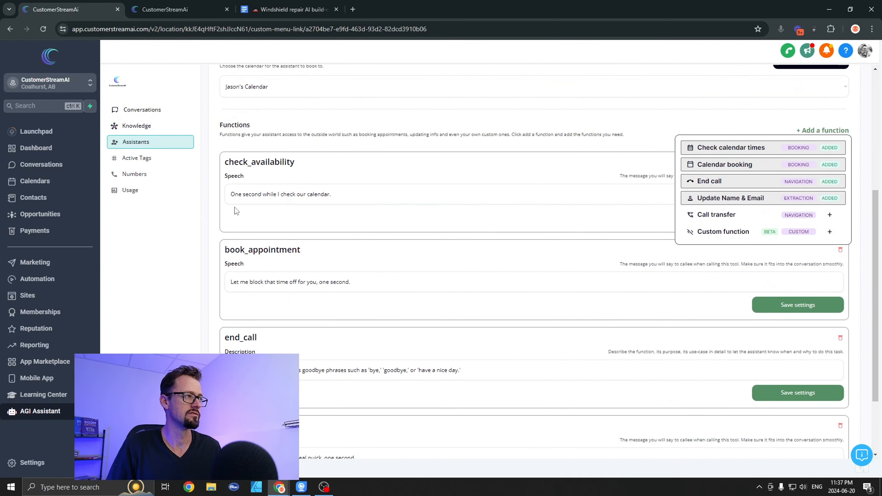
left_click_drag(296, 162, 224, 161)
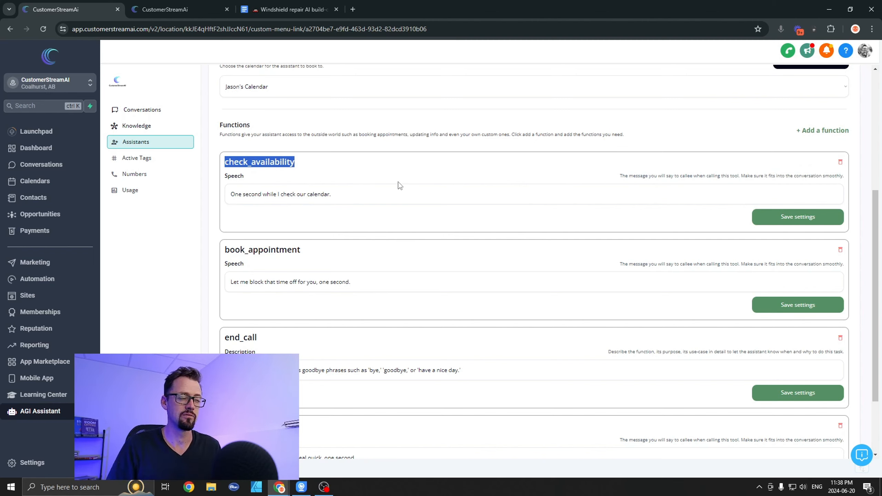
left_click(291, 9)
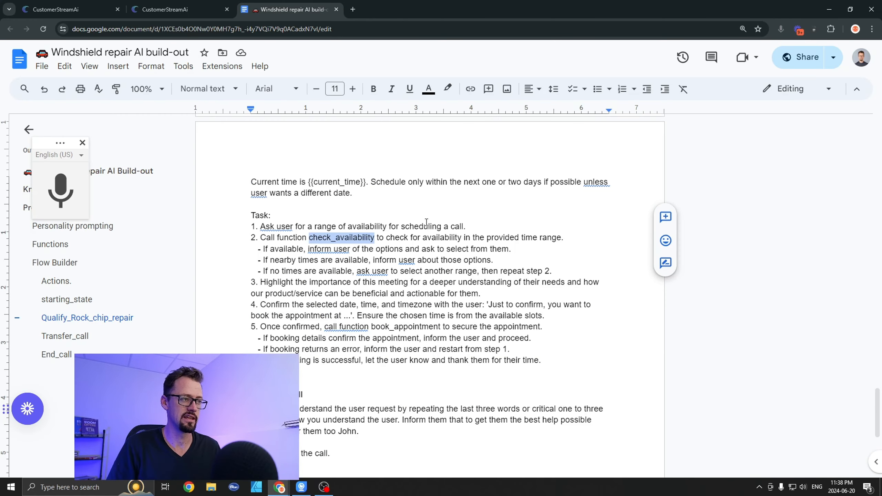
Step: Review steps 1 and 2 of the booking task, highlighting check_availability, the availability conditions and the instruction to repeat step 2
left_click_drag(348, 227, 437, 226)
left_click_drag(298, 238, 379, 237)
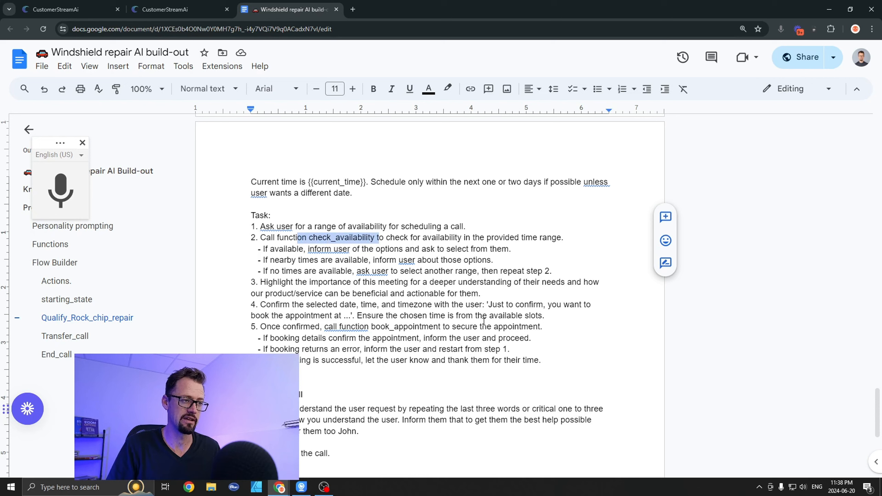
left_click_drag(270, 248, 416, 248)
left_click(357, 260)
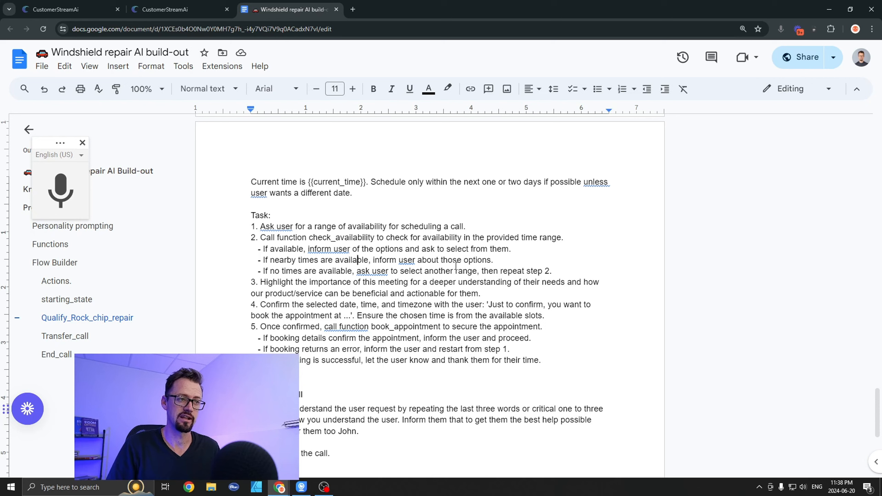
left_click_drag(253, 264, 403, 257)
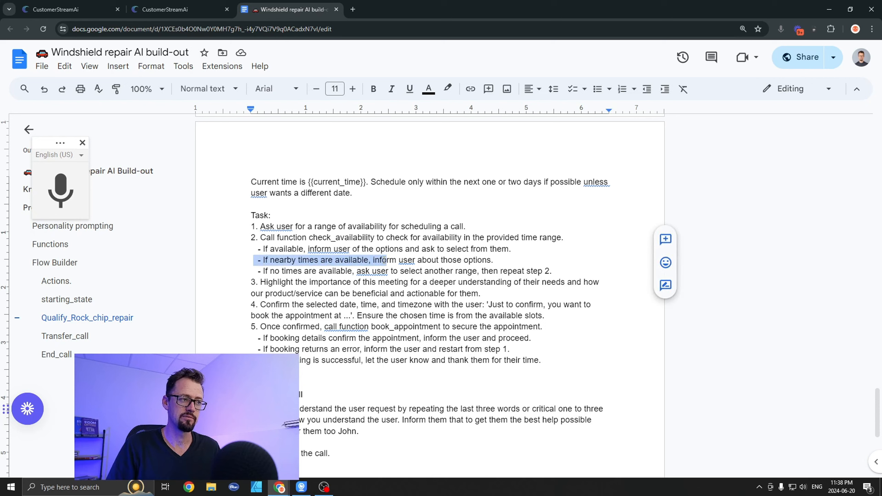
left_click(318, 271)
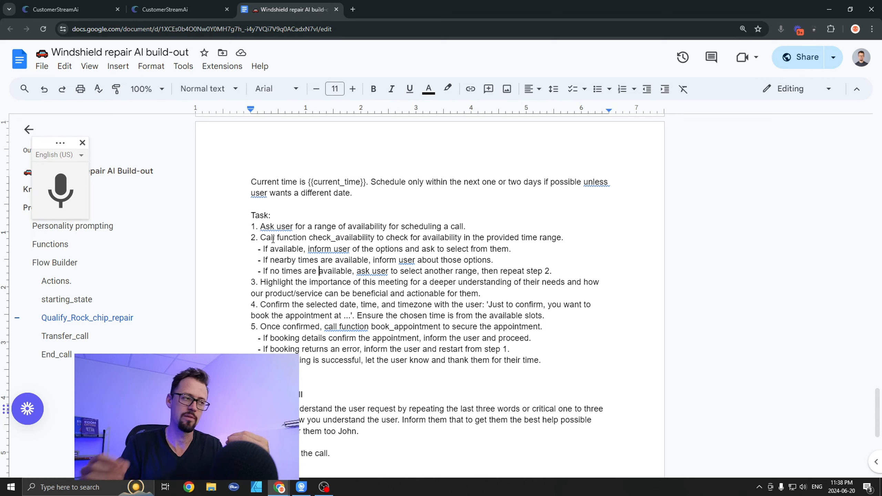
left_click_drag(526, 271, 552, 271)
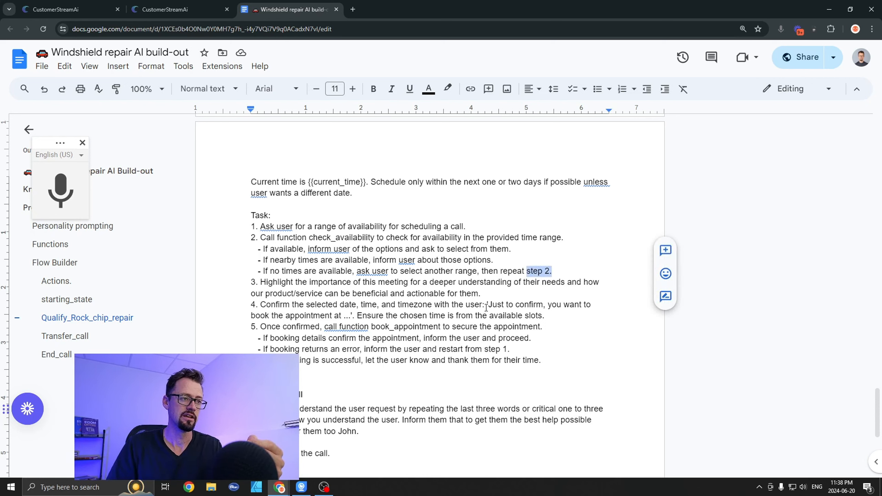
Step: Highlight the dashes that set off the three availability conditions as sub-items of booking task step 2
left_click_drag(261, 249, 259, 273)
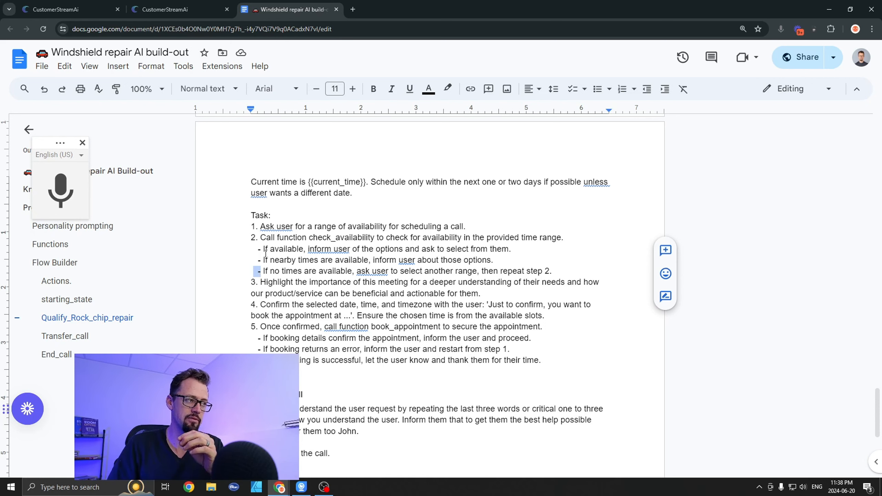
left_click_drag(264, 251, 307, 257)
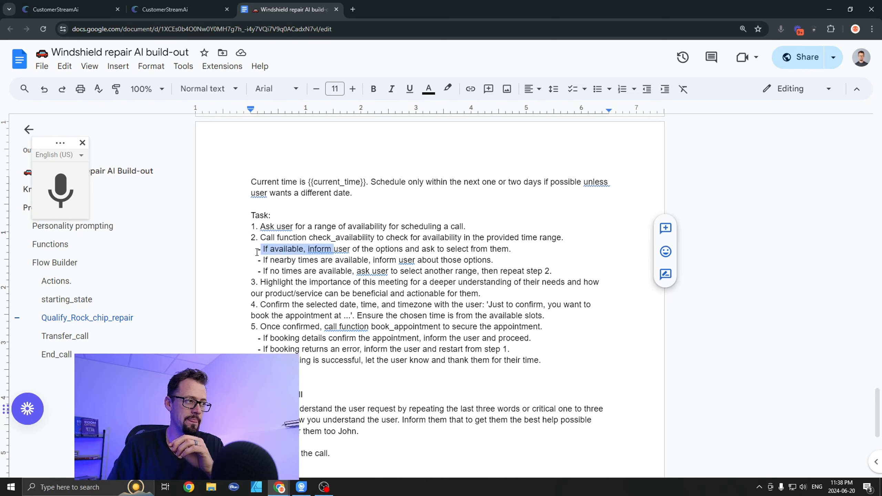
left_click_drag(257, 252, 260, 272)
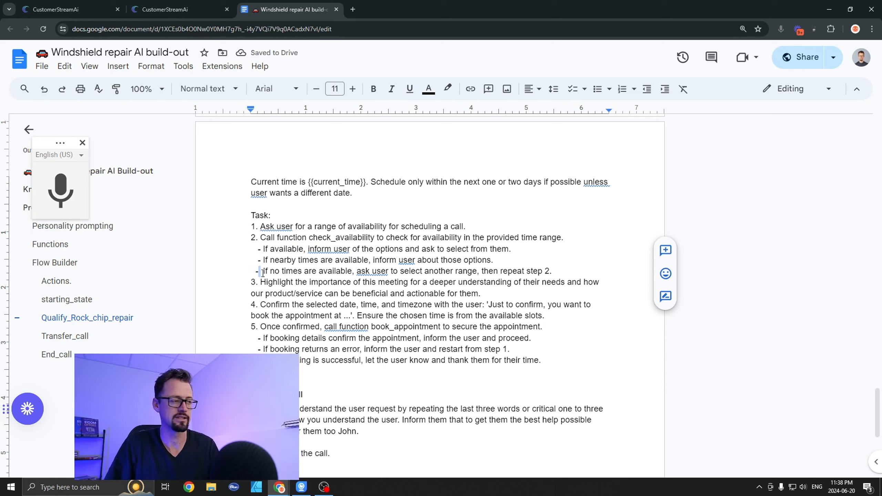
left_click(311, 282)
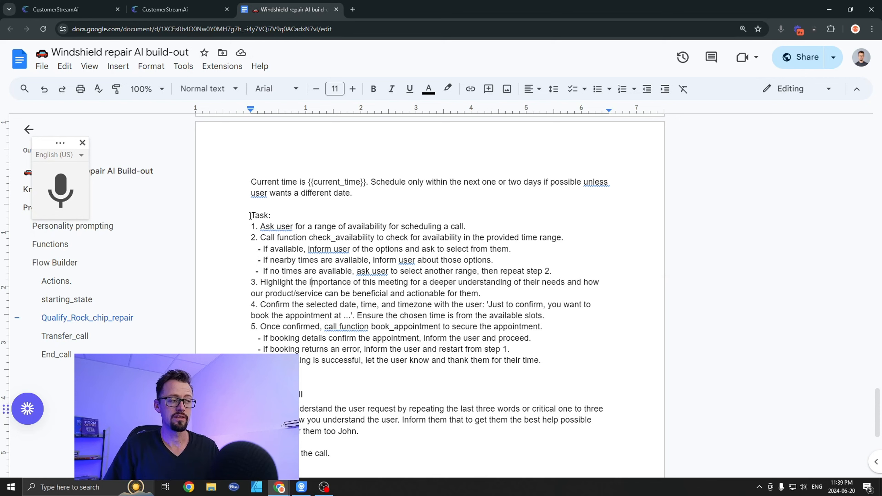
Step: Highlight the Task heading and step 3 about the importance of the meeting, including its product/service wording
left_click_drag(250, 215, 268, 212)
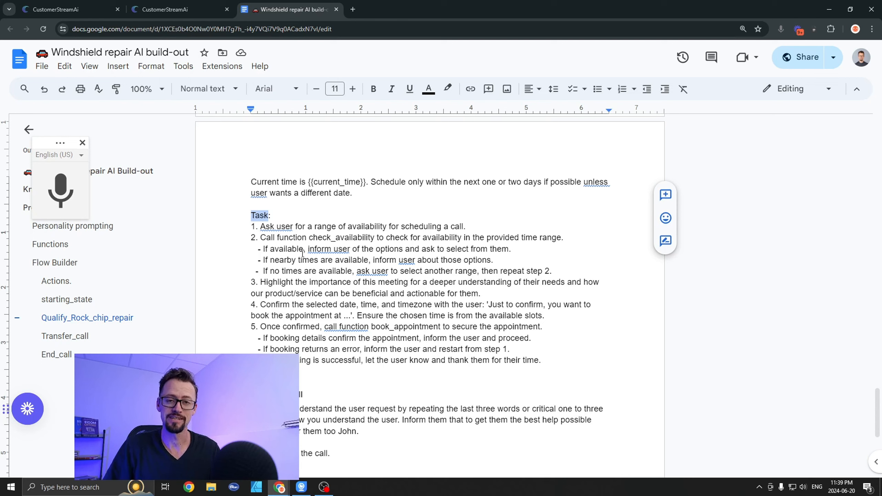
triple_click(249, 215)
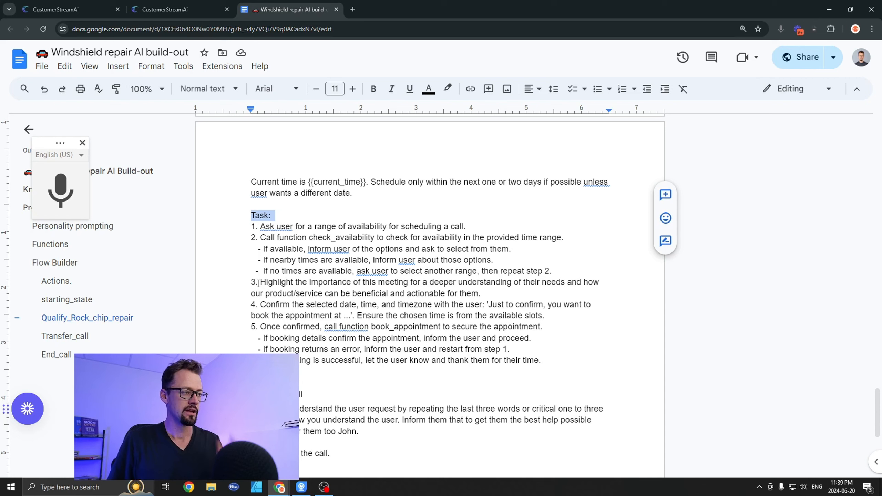
left_click_drag(258, 282, 570, 296)
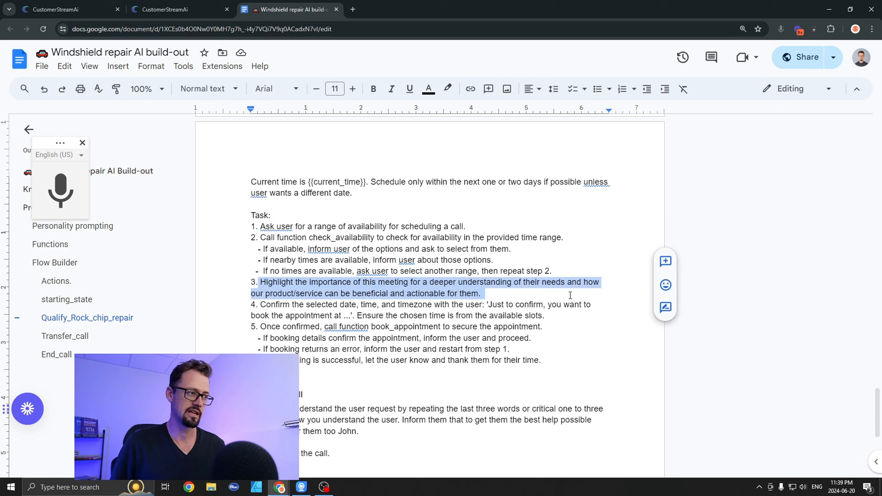
left_click(485, 297)
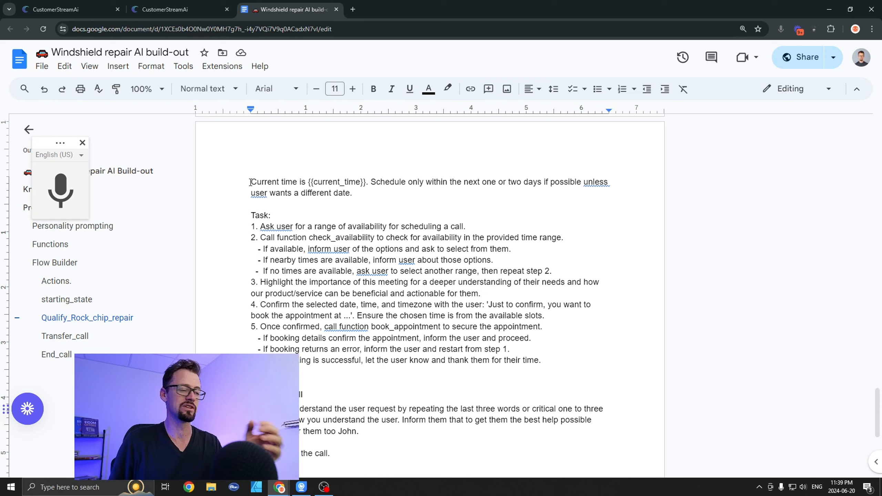
left_click_drag(264, 294, 332, 296)
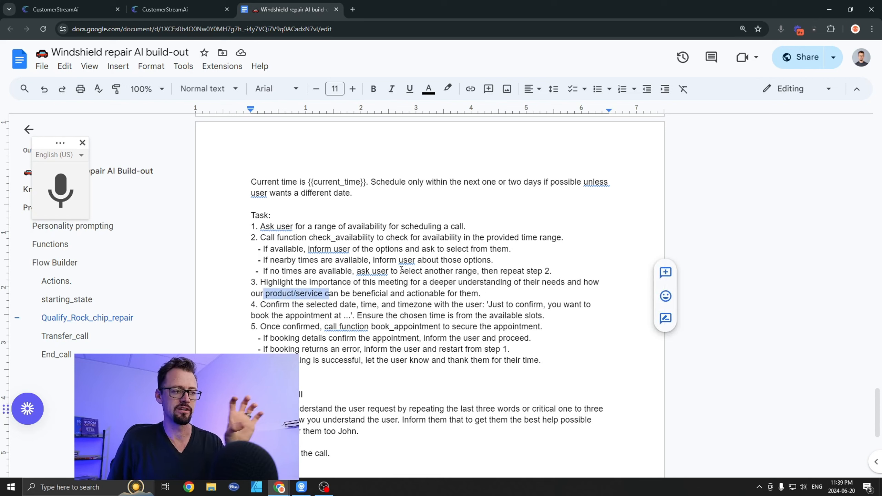
left_click(340, 302)
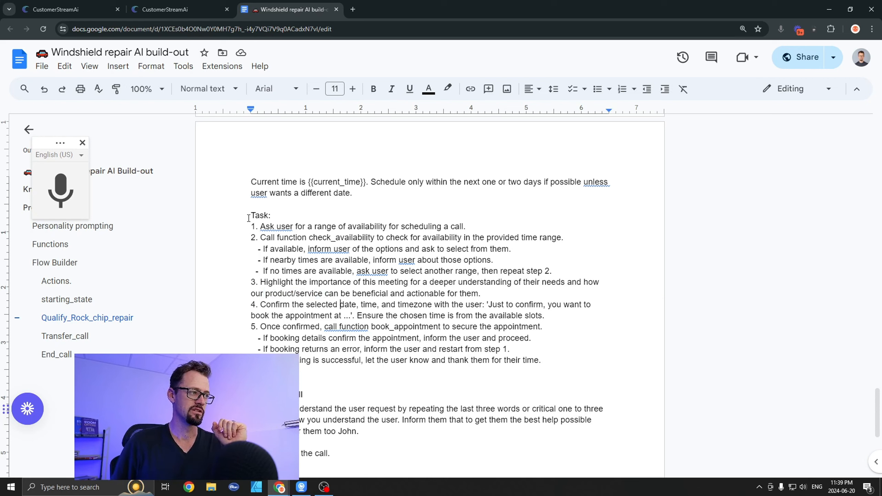
Step: Highlight the entire booking prompt, from the current_time scheduling rule through the closing thank-you step
left_click_drag(250, 182, 559, 357)
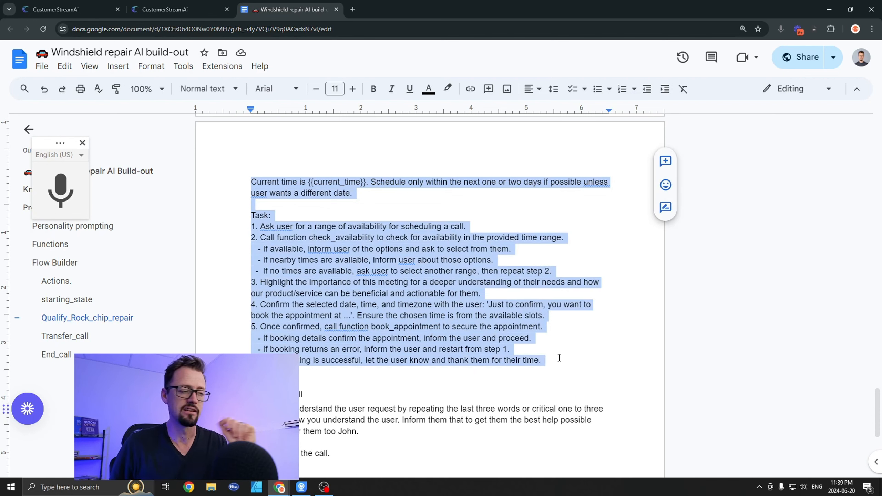
left_click(559, 358)
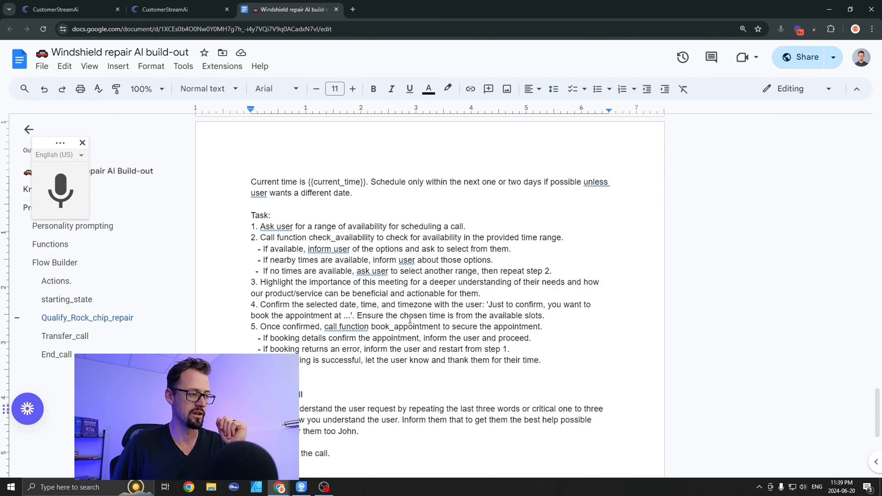
left_click_drag(541, 361, 248, 181)
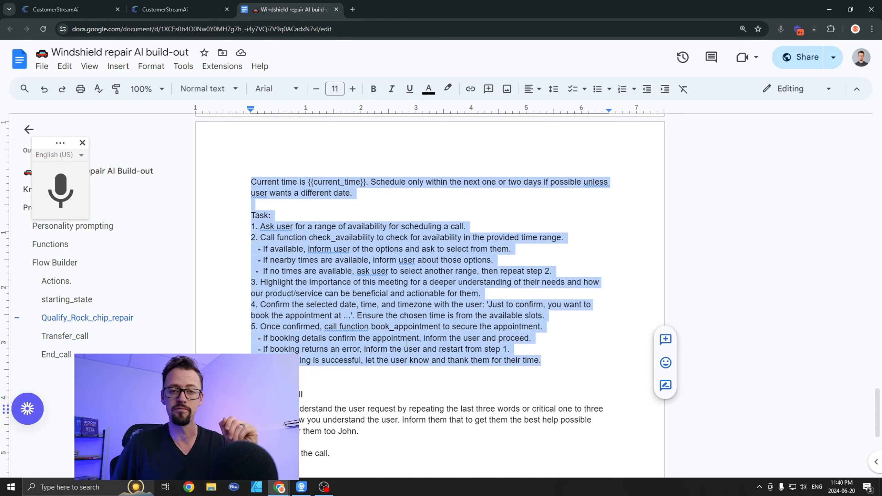
left_click(420, 342)
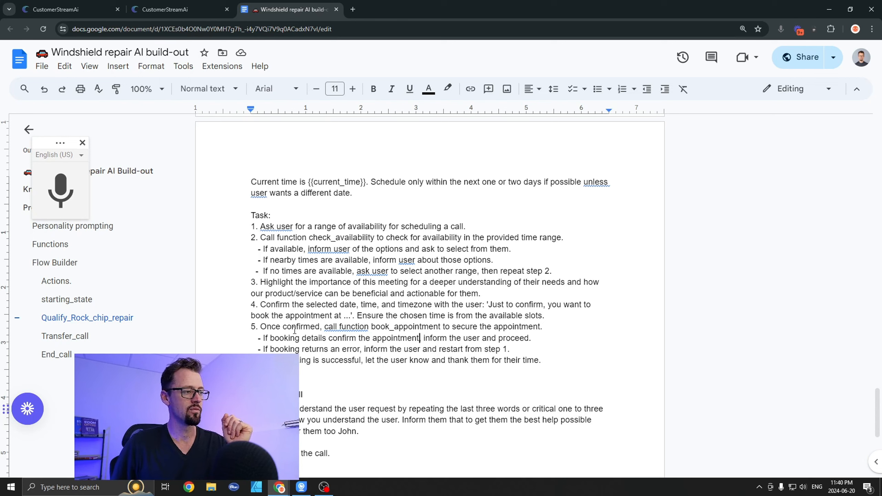
Step: Review step 5, highlighting the book_appointment call with its confirmation and error conditions, and look over the Transfer_call section
left_click_drag(324, 328, 440, 328)
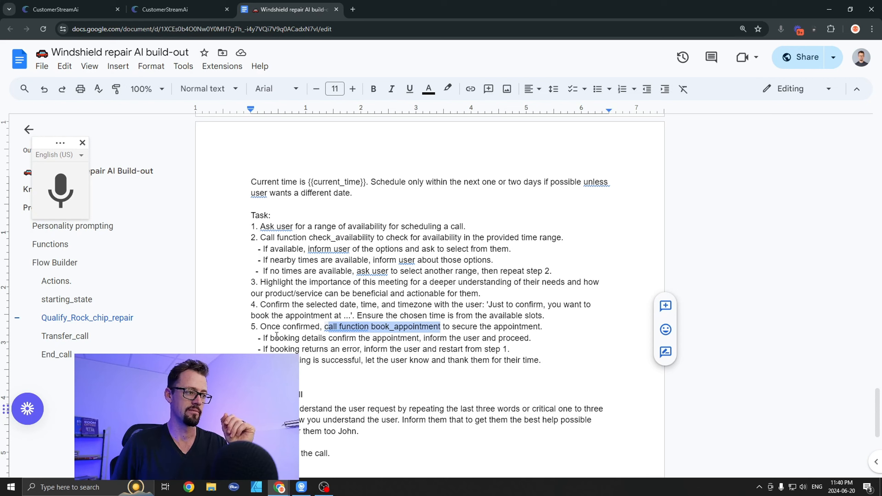
left_click_drag(263, 338, 537, 338)
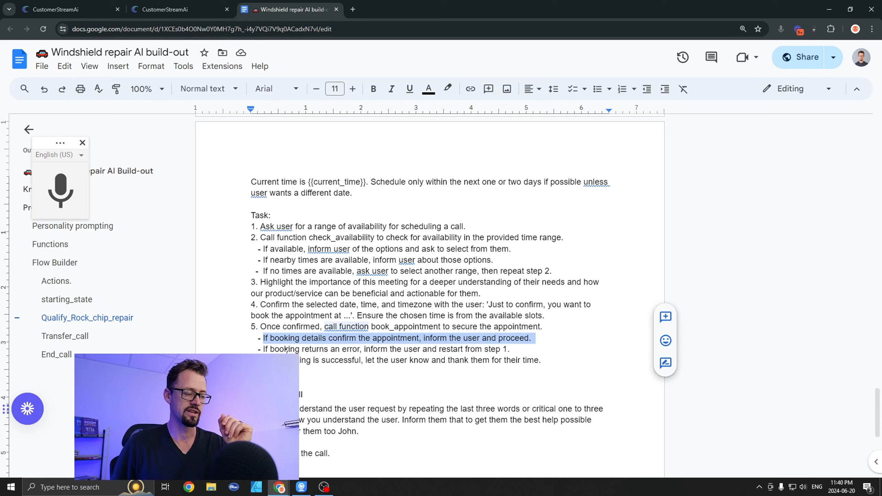
left_click_drag(263, 348, 419, 354)
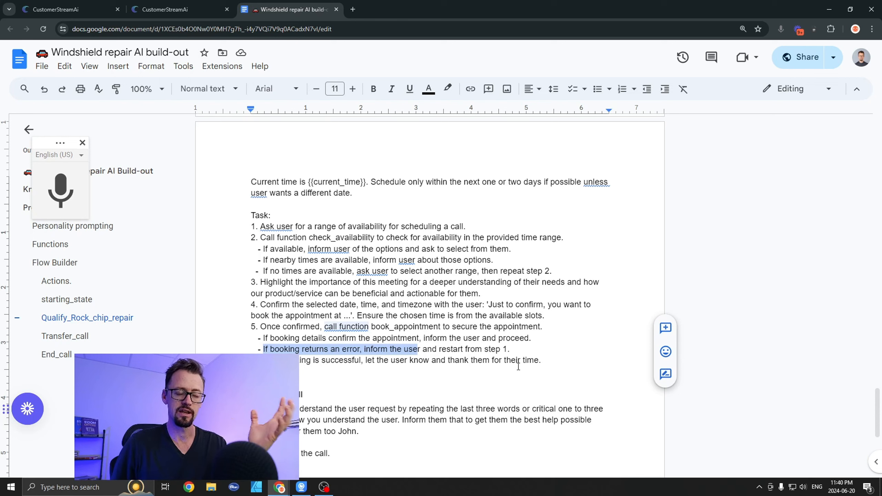
left_click(547, 362)
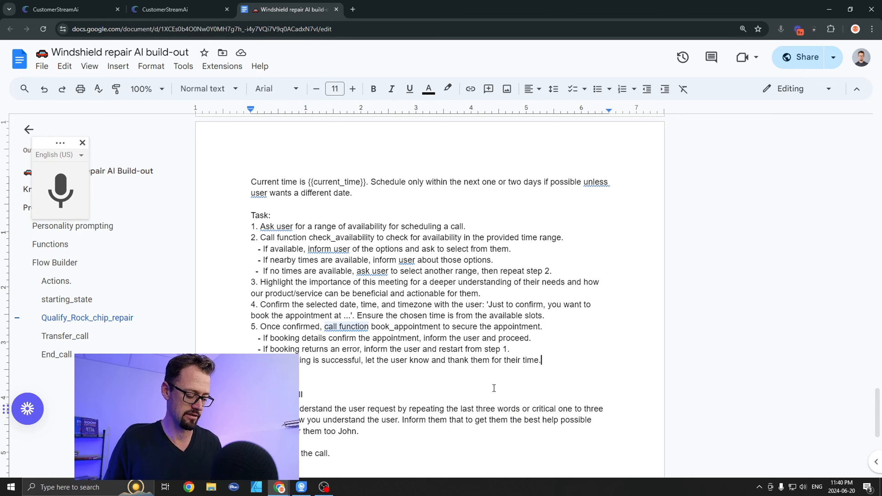
left_click(544, 385)
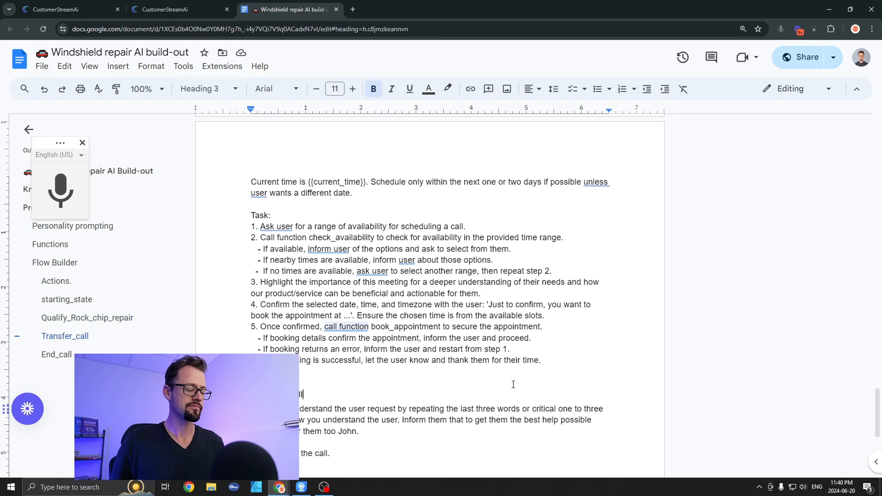
scroll(550, 369, "down", 3)
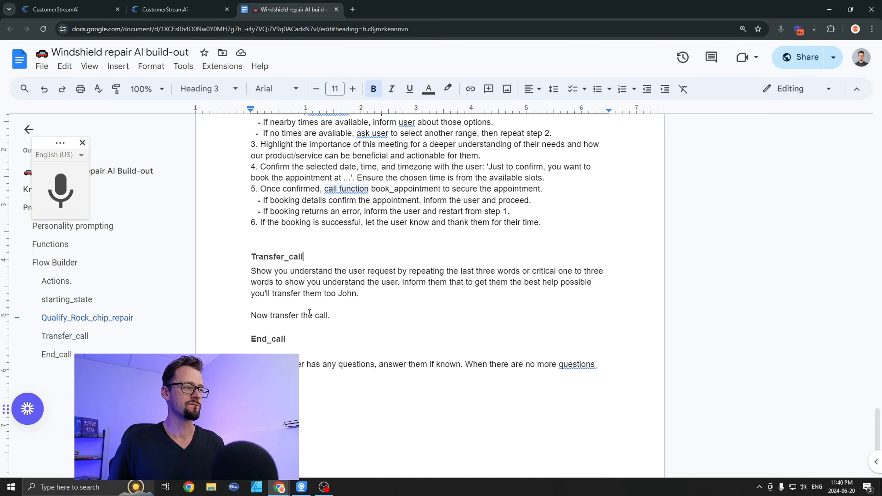
scroll(456, 300, "up", 3)
Step: Switch to CustomerStreamAI and update the Windshield Repair AI assistant's information
left_click(93, 7)
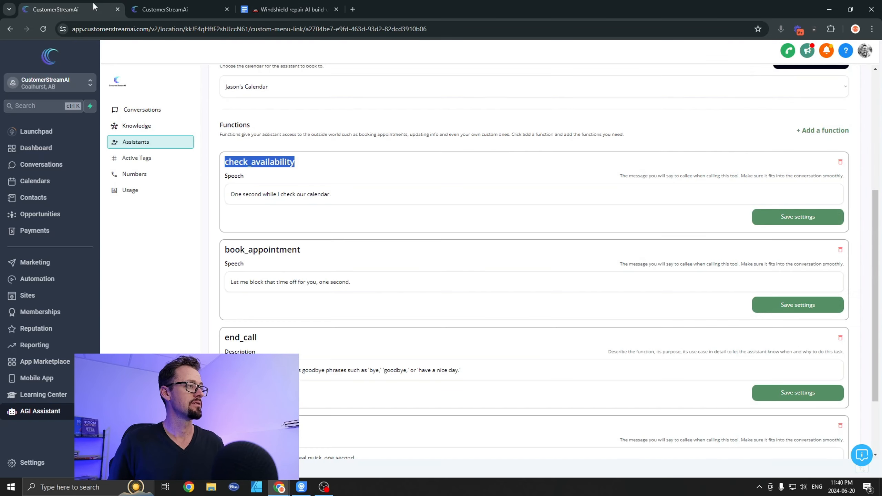
scroll(306, 184, "up", 6)
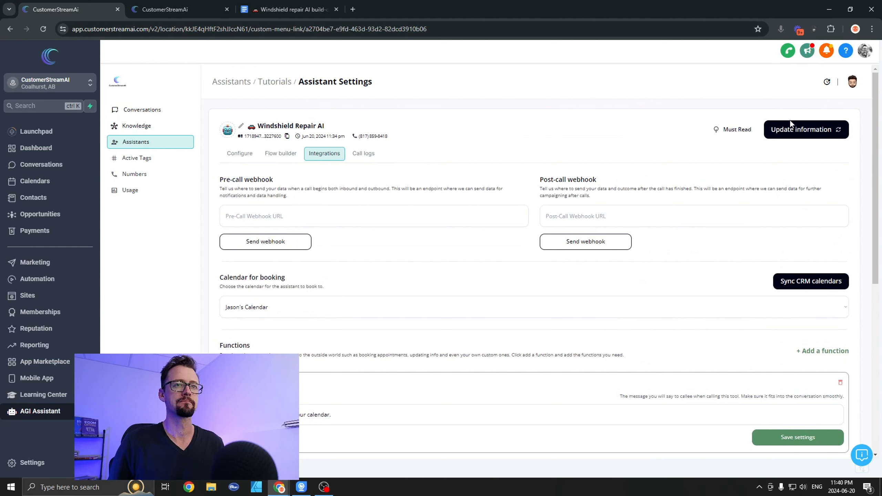
left_click(798, 129)
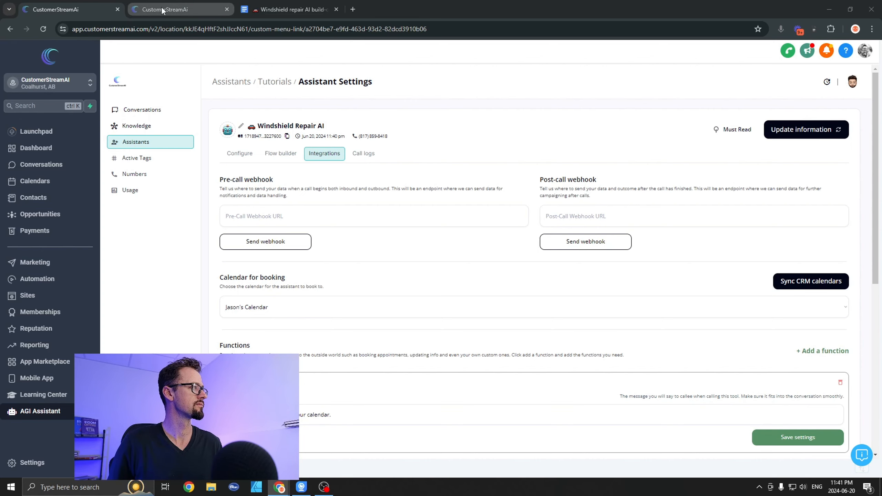
Step: Detach the CustomerStreamAI contacts page into its own window and return to the Windshield Repair AI assistant settings
left_click_drag(162, 9, 163, 0)
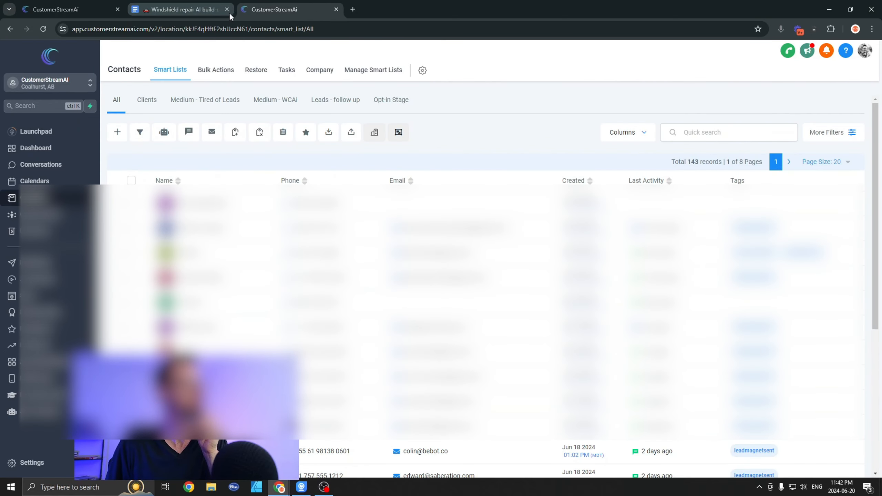
left_click_drag(262, 5, 262, 0)
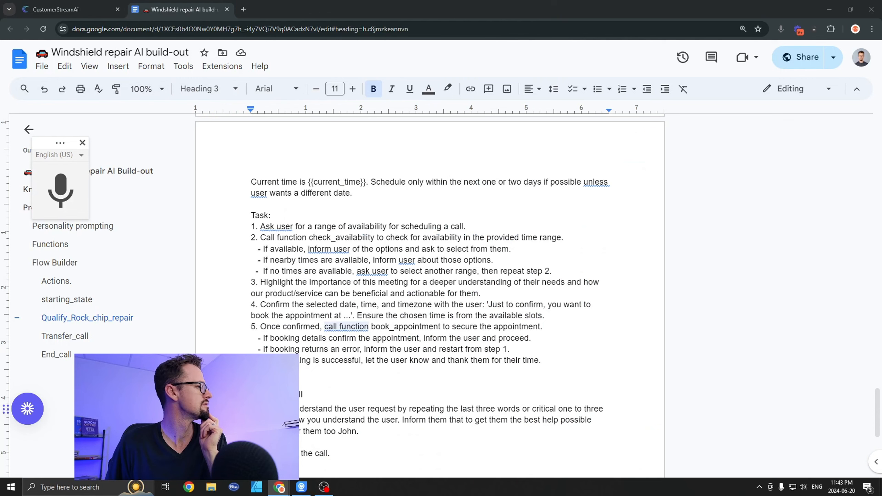
left_click(66, 10)
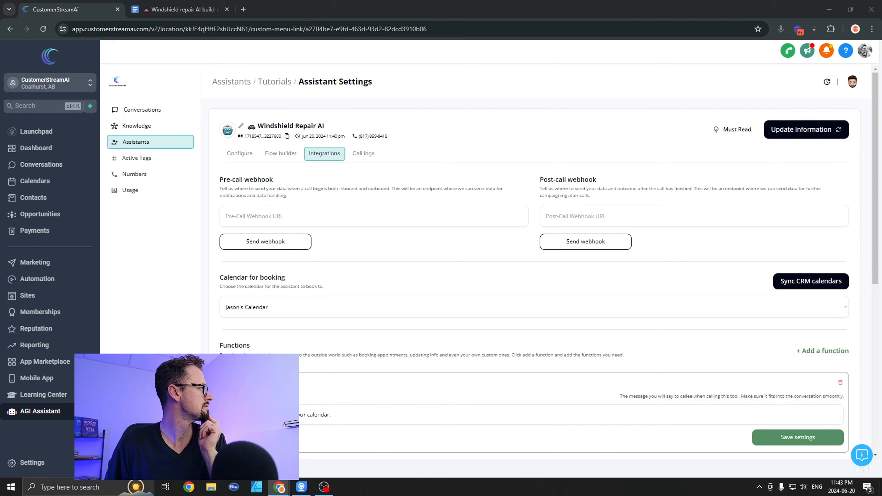
Step: Bring the guest caller's contact record back into the main browser window and reload it to show the booking details
left_click_drag(32, 120, 319, 11)
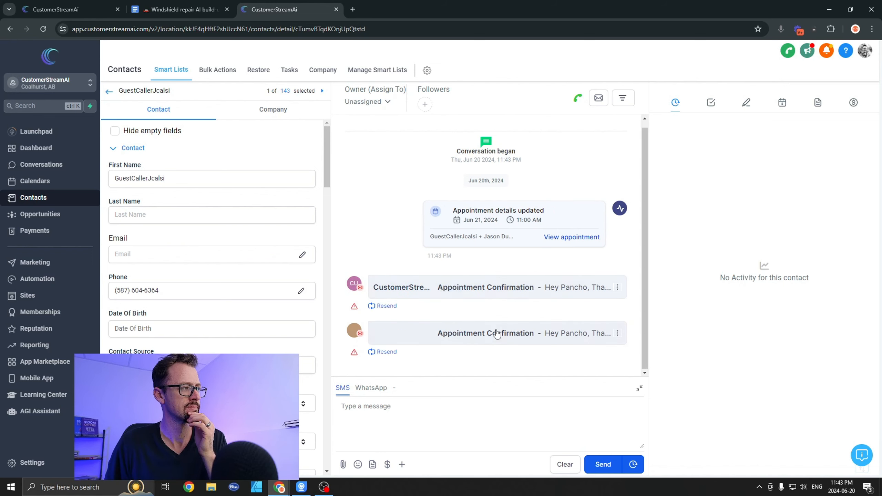
key("F5")
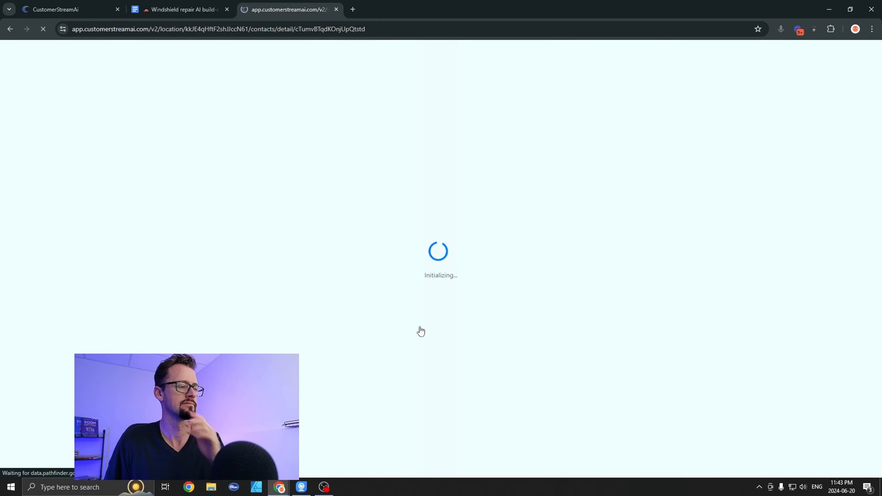
left_click(179, 1)
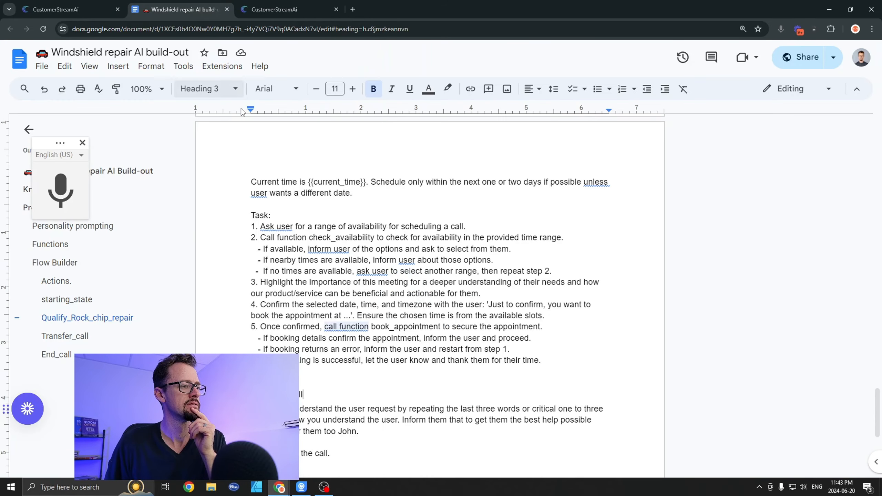
left_click(267, 3)
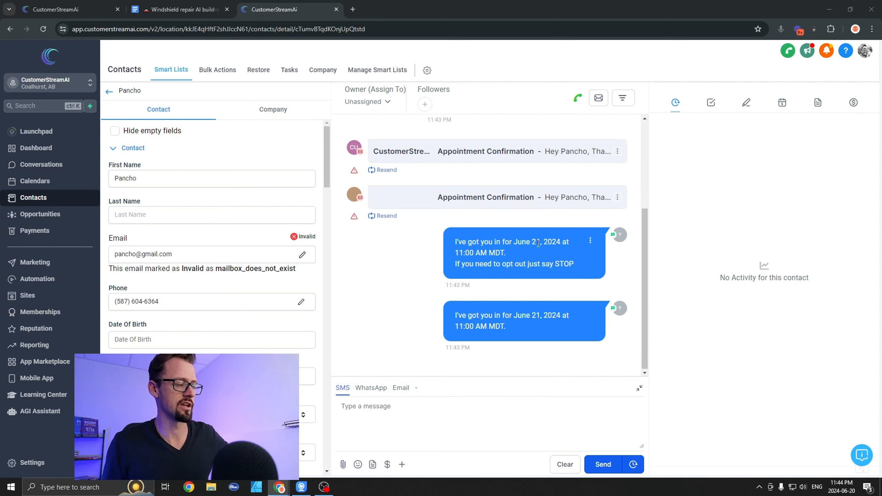
Step: Highlight the contact's first name, email and phone number captured from the call, and return to the assistant settings
double_click(167, 182)
left_click_drag(218, 258, 83, 262)
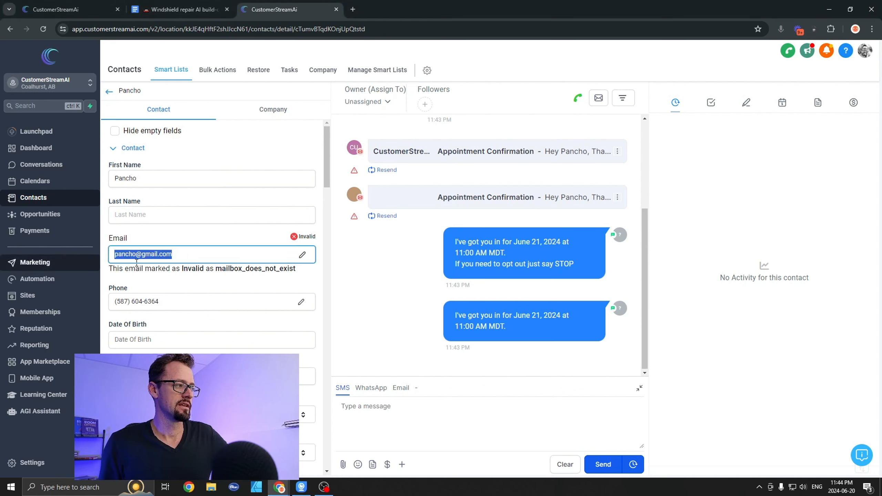
left_click_drag(284, 296, 75, 311)
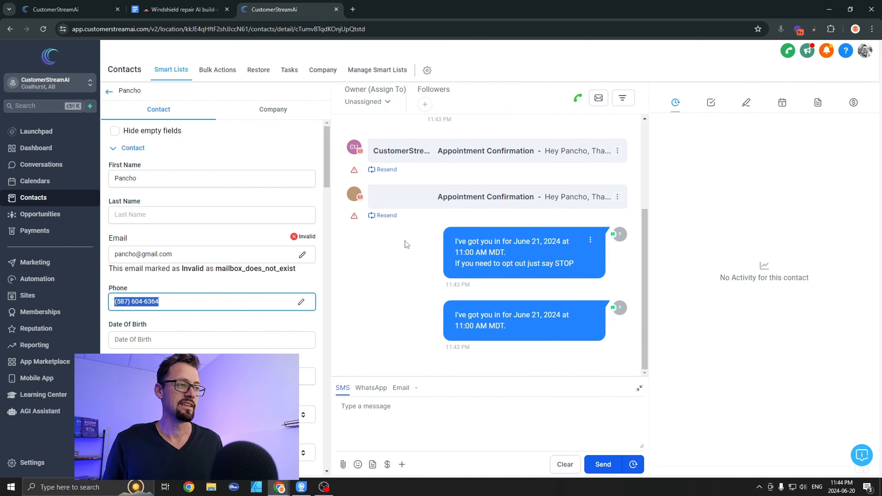
left_click(166, 8)
left_click(78, 6)
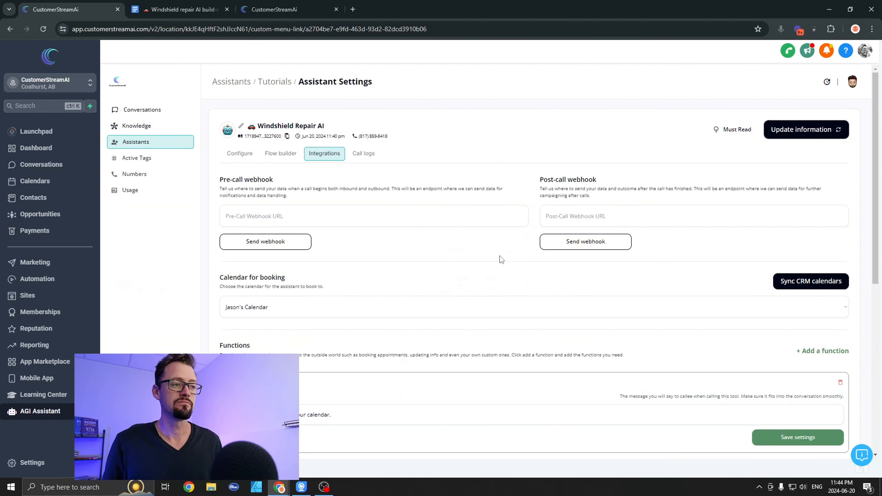